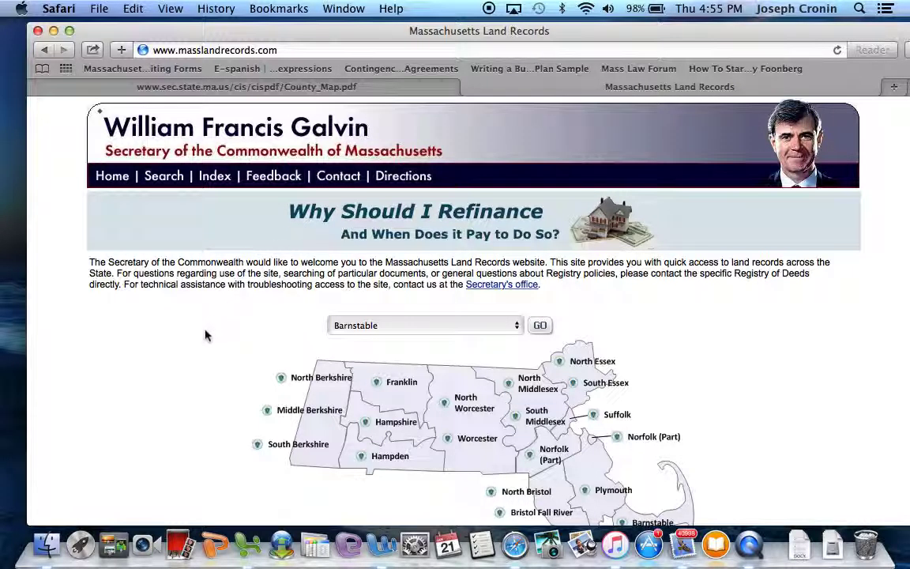
# - Look over the Massachusetts Land Records home page and its registry district map, then start a new tab
pyautogui.scroll(-1, 205, 335)
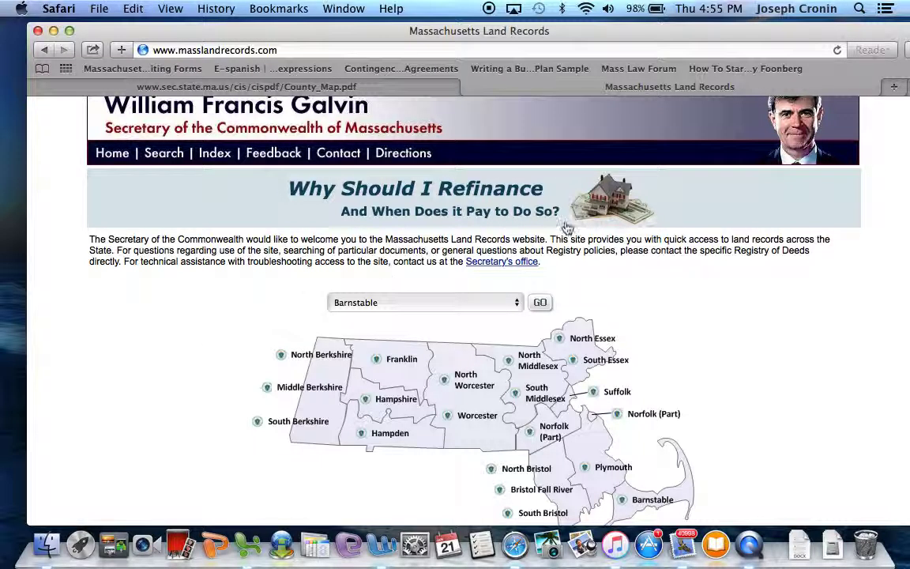
pyautogui.click(895, 90)
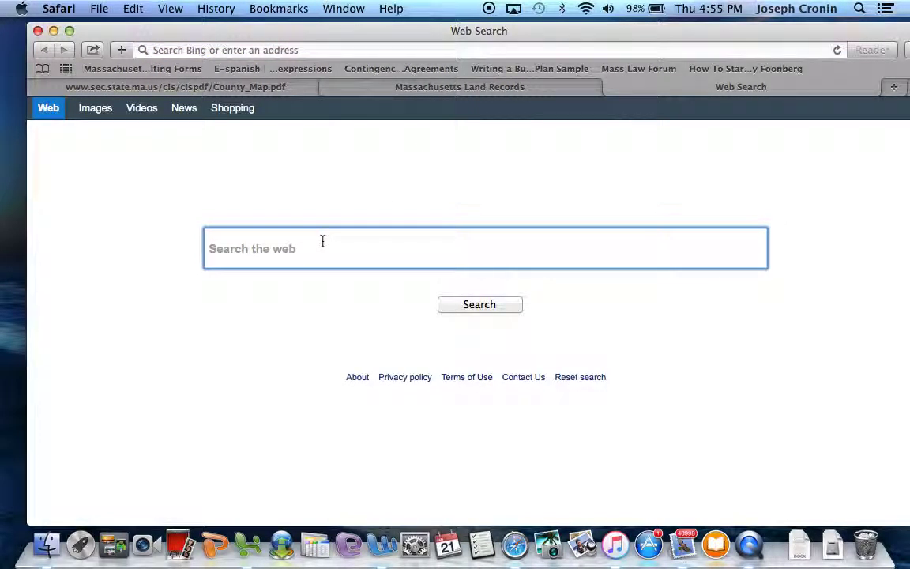
# - Search Bing for 'North Andover. MA county' to confirm Essex County, then return to Massachusetts Land Records
pyautogui.write('North ')
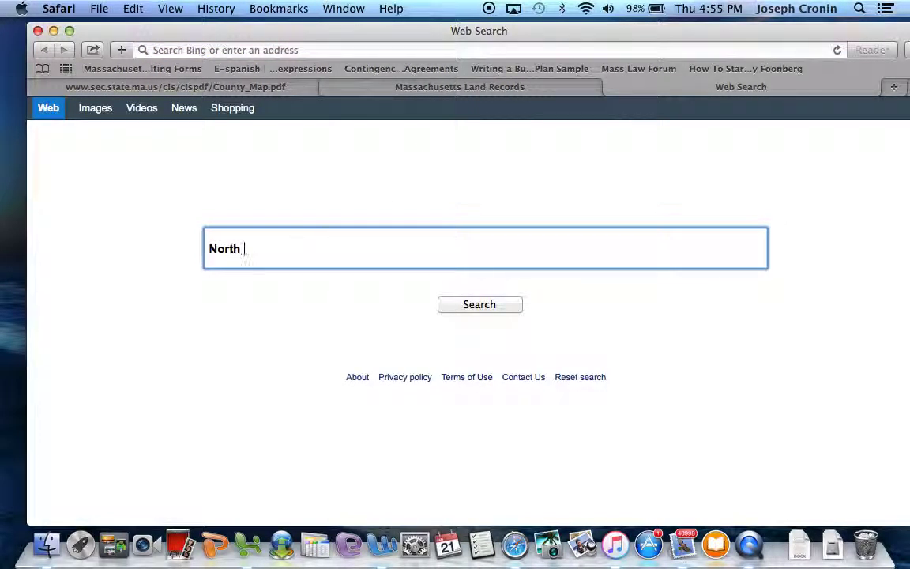
pyautogui.write('Andover. M')
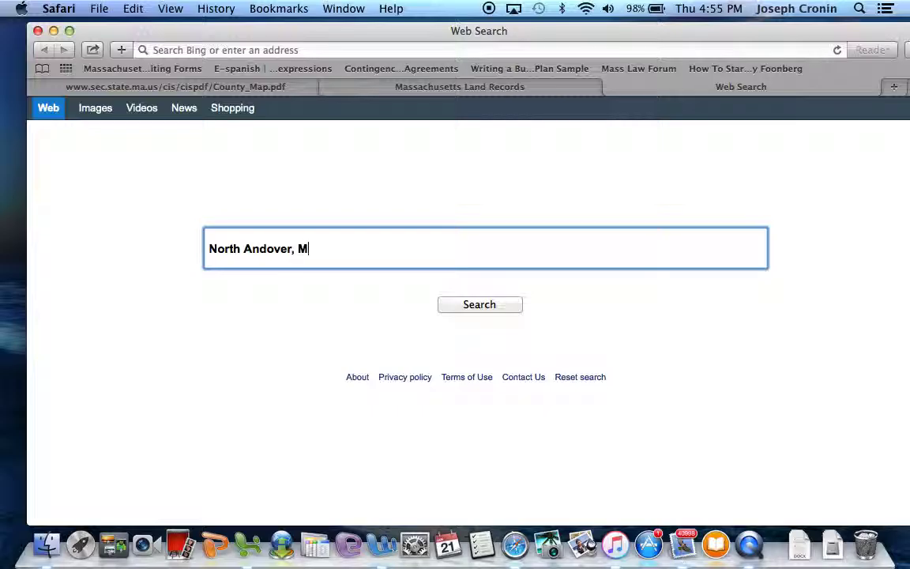
pyautogui.write('A county')
pyautogui.click(477, 305)
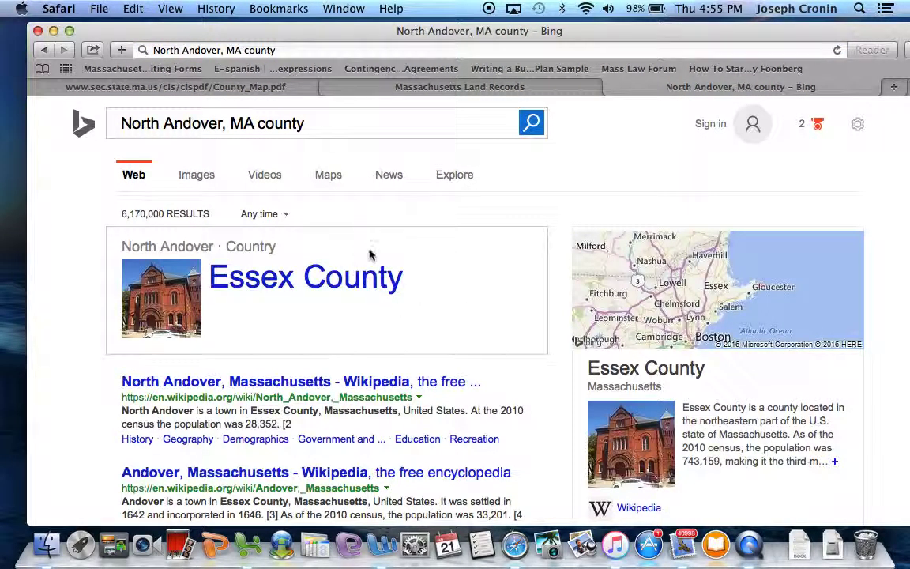
pyautogui.click(477, 89)
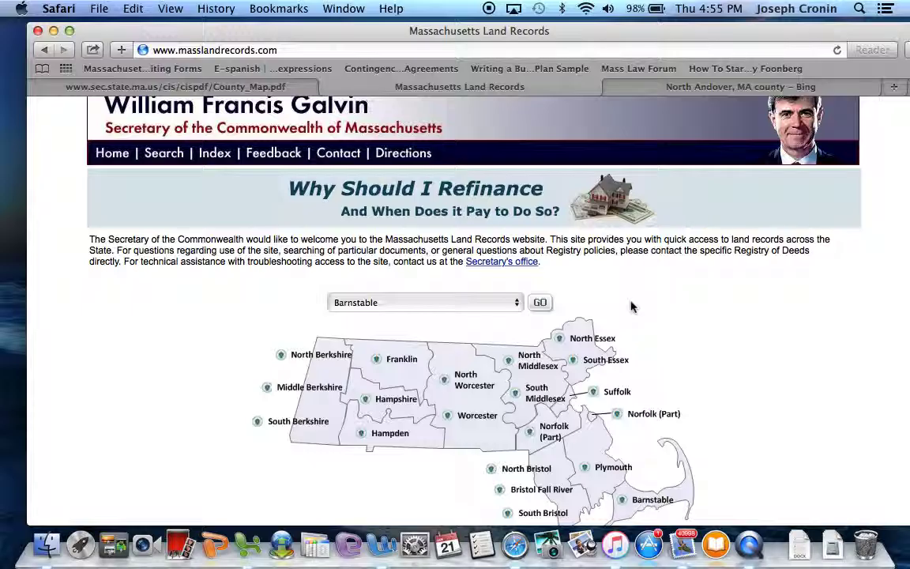
pyautogui.scroll(-2, 630, 307)
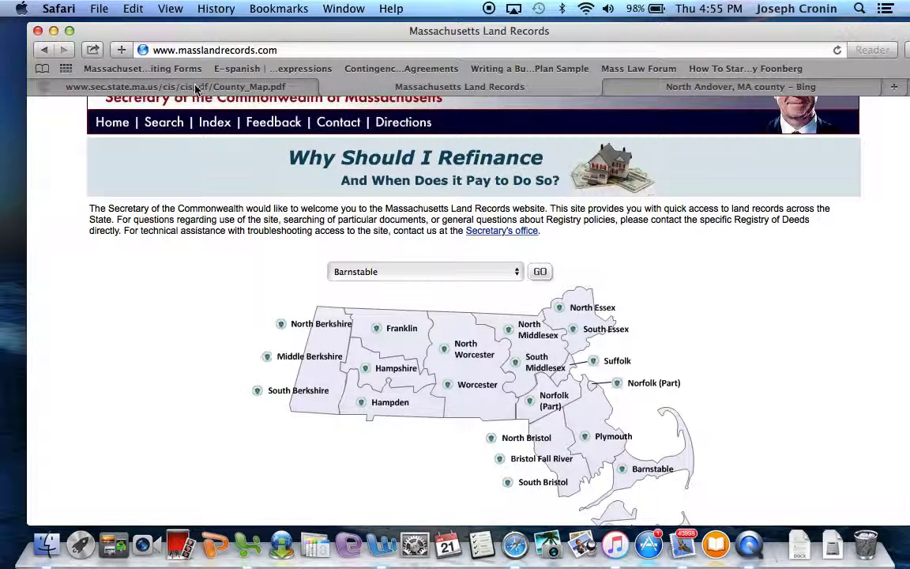
pyautogui.click(195, 87)
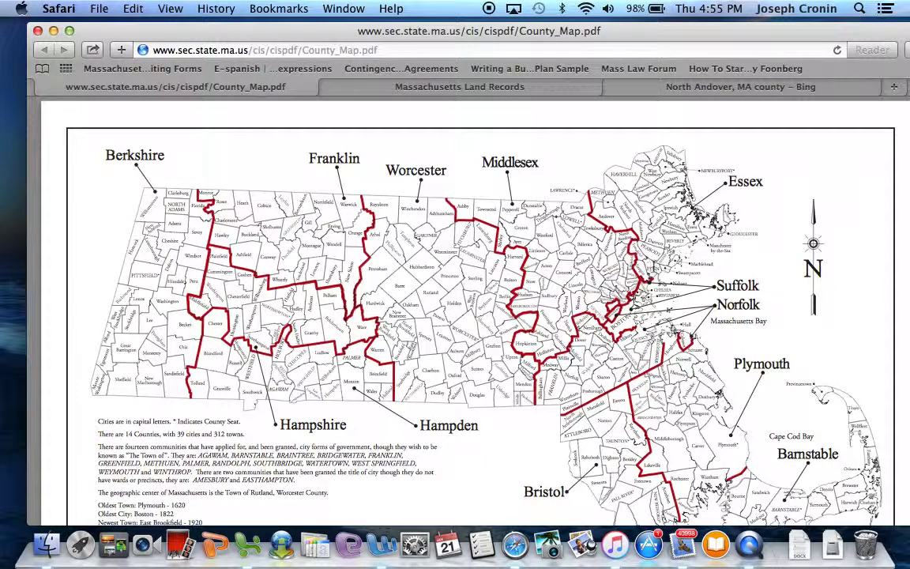
pyautogui.scroll(-4, 667, 253)
pyautogui.scroll(2, 668, 253)
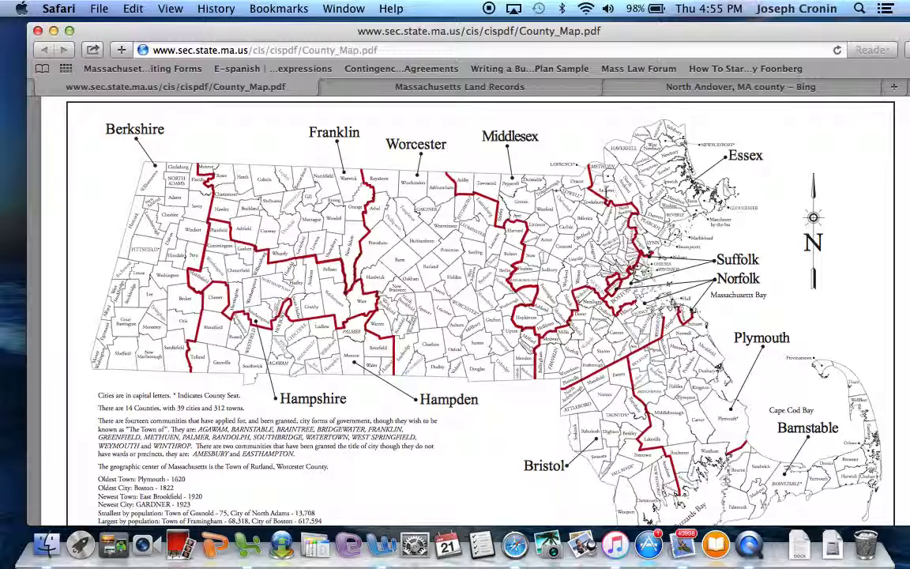
pyautogui.click(465, 87)
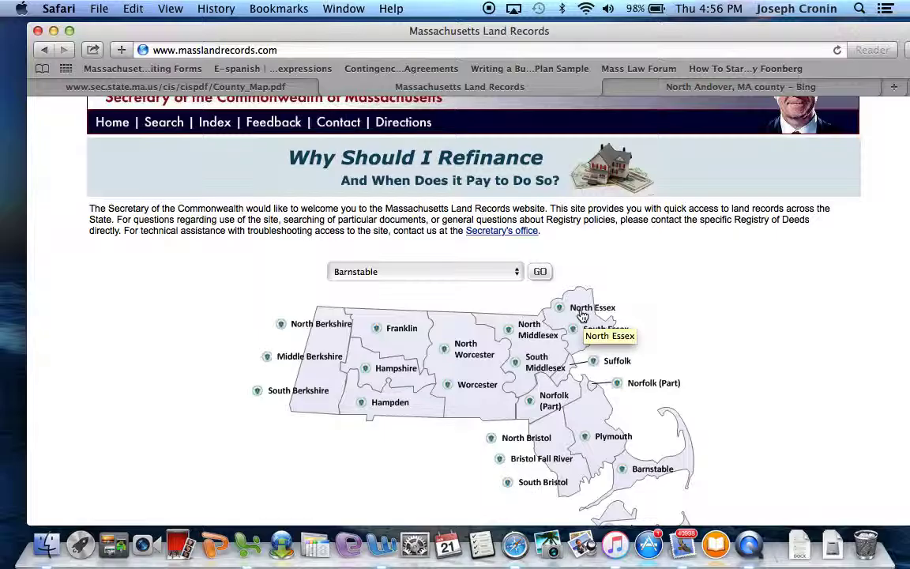
# - Select the North Essex registry from the district list and load its research site
pyautogui.click(432, 273)
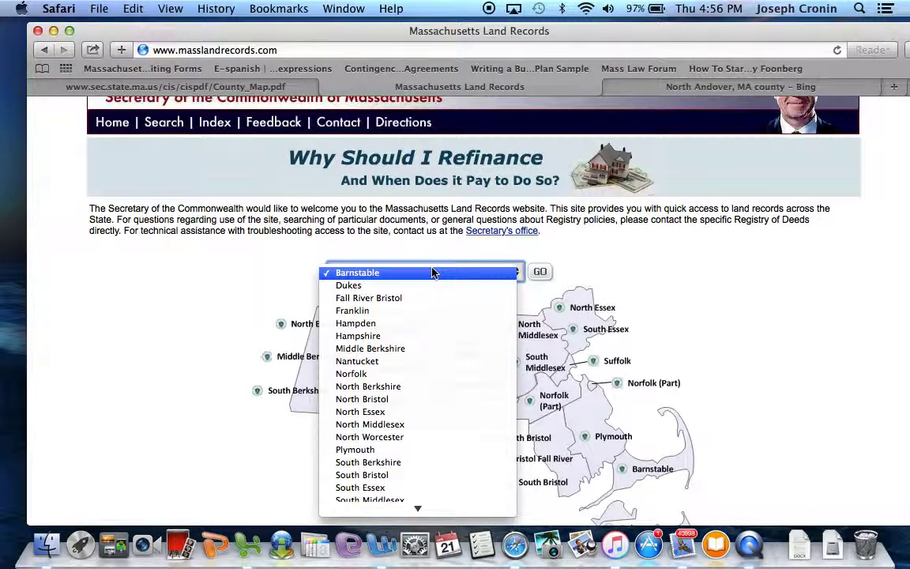
pyautogui.click(387, 412)
pyautogui.click(540, 273)
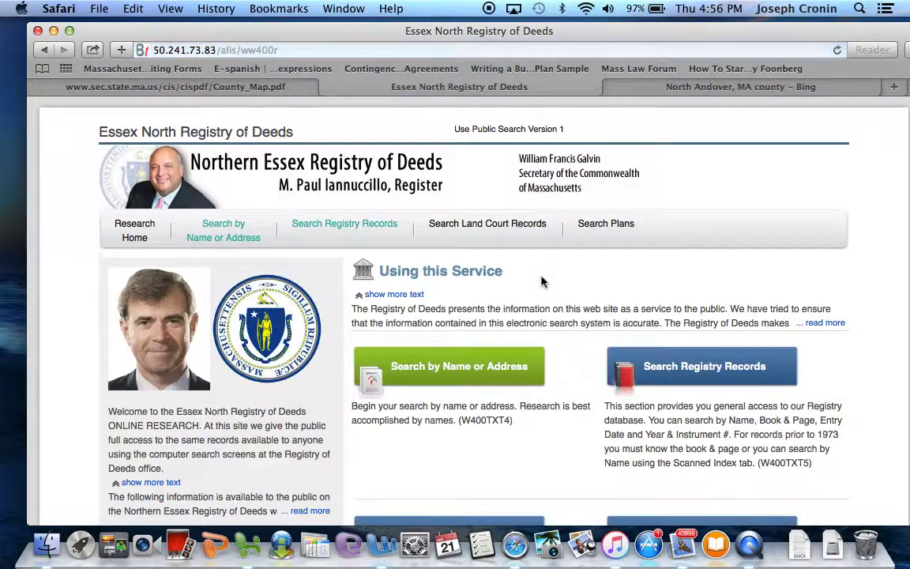
pyautogui.scroll(-2, 542, 281)
pyautogui.scroll(2, 542, 281)
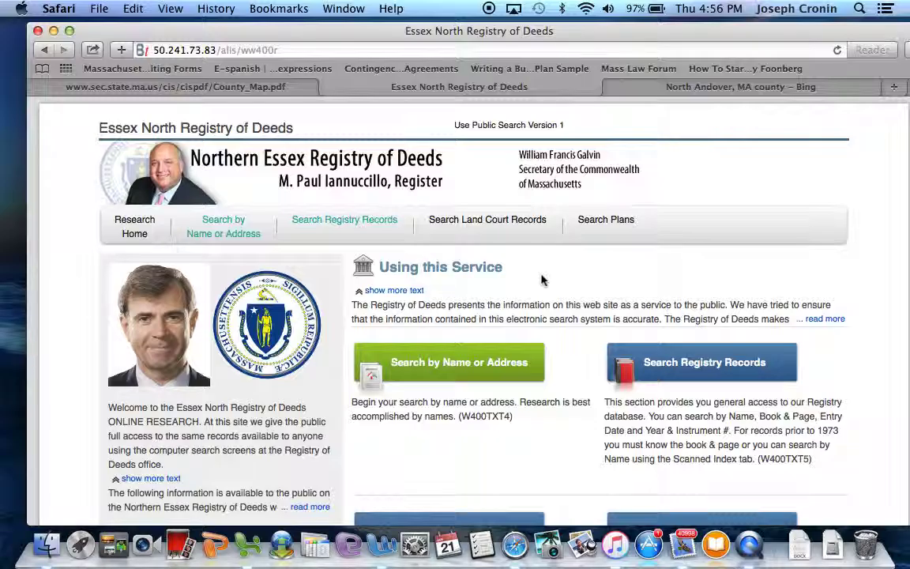
pyautogui.scroll(-1, 543, 280)
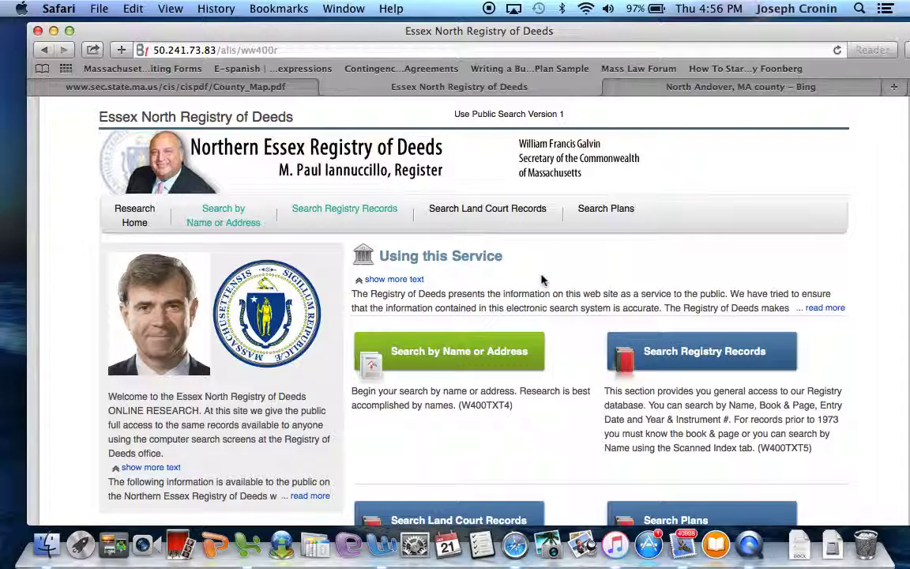
# - Open the name/address search, switch to Address (Partial), and enter the property's street address
pyautogui.click(224, 215)
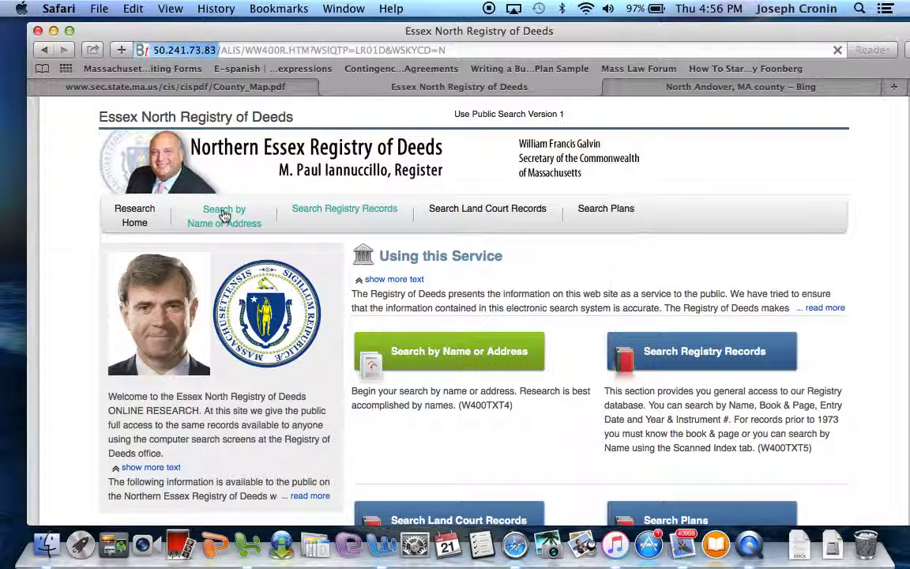
pyautogui.scroll(-2, 225, 290)
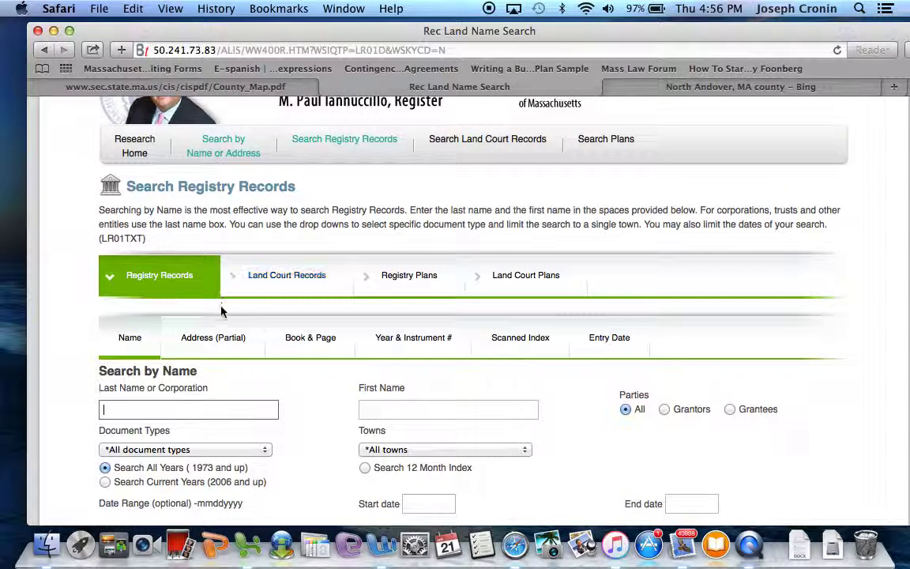
pyautogui.click(222, 345)
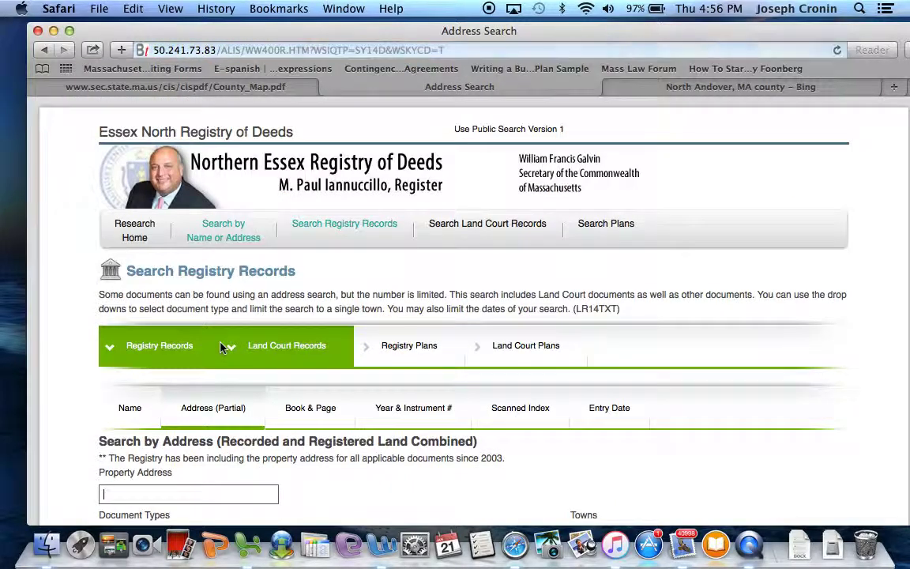
pyautogui.scroll(-5, 222, 347)
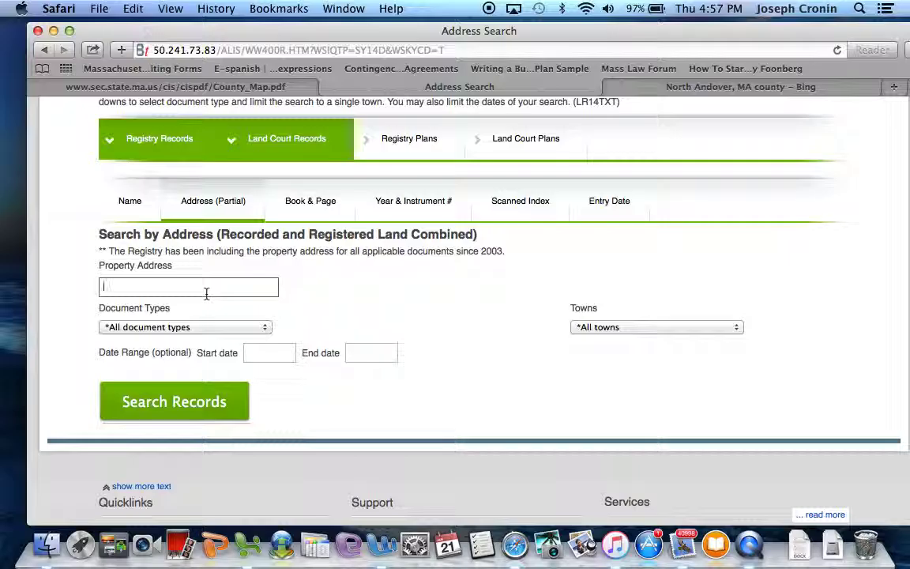
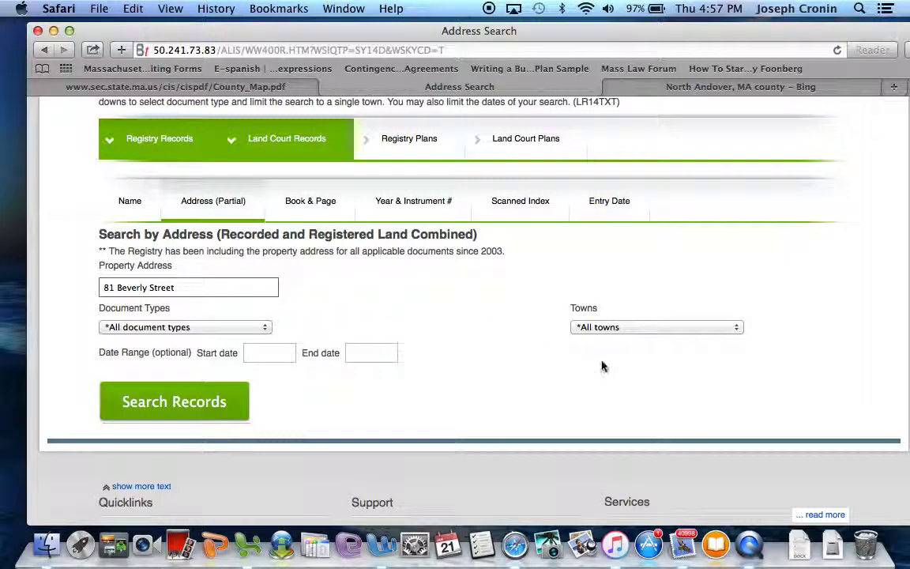
# - Limit the search to town North Andover and document type Deed
pyautogui.click(617, 336)
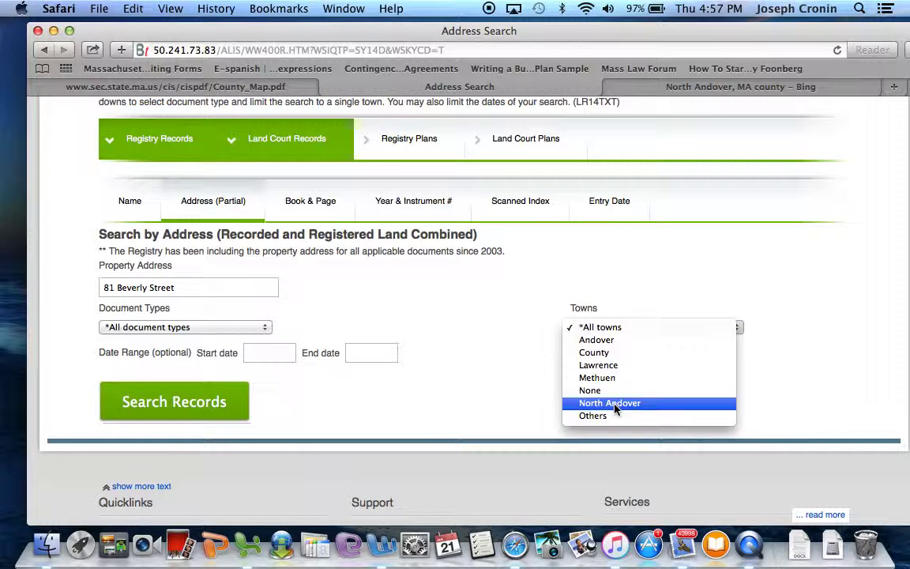
pyautogui.click(590, 405)
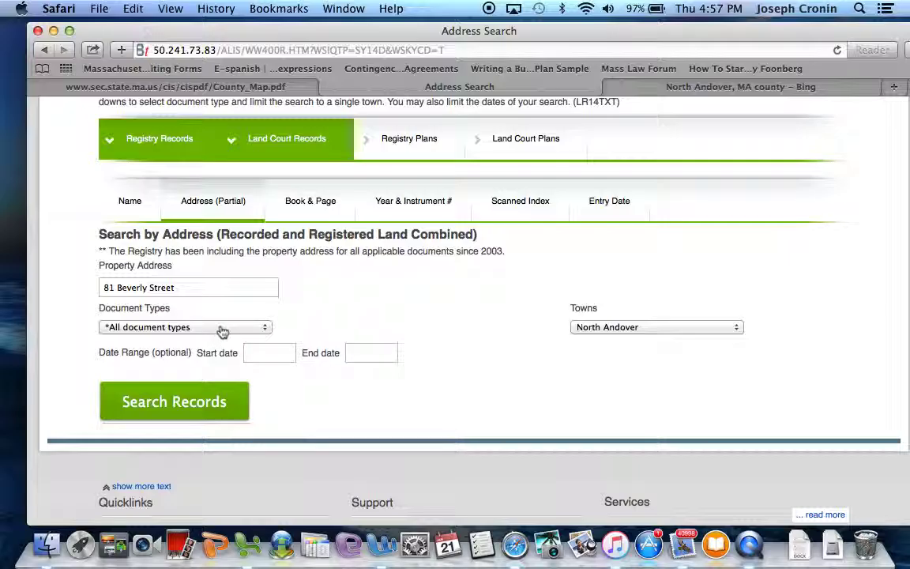
pyautogui.click(222, 328)
pyautogui.scroll(-10, 203, 377)
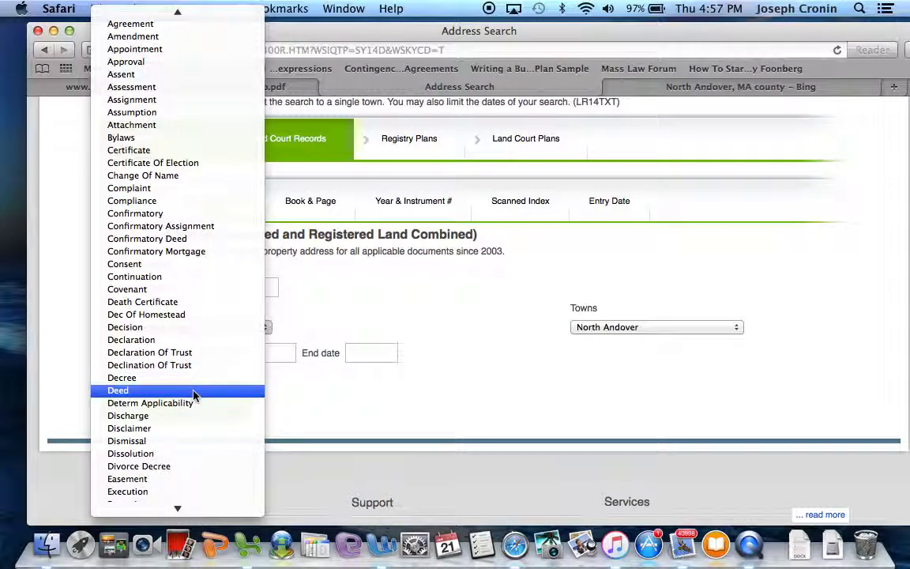
pyautogui.click(193, 392)
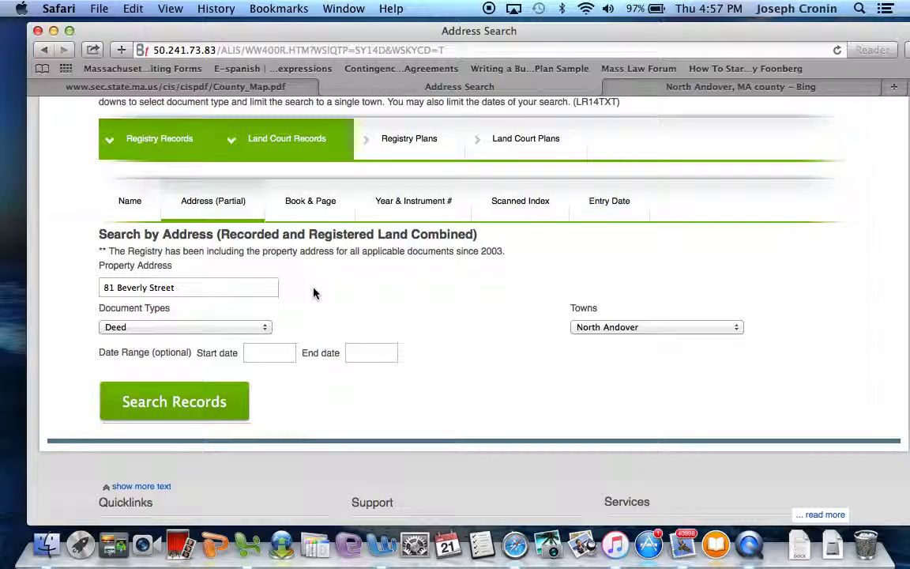
# - Run the Deed address search and look over the returned results
pyautogui.click(218, 407)
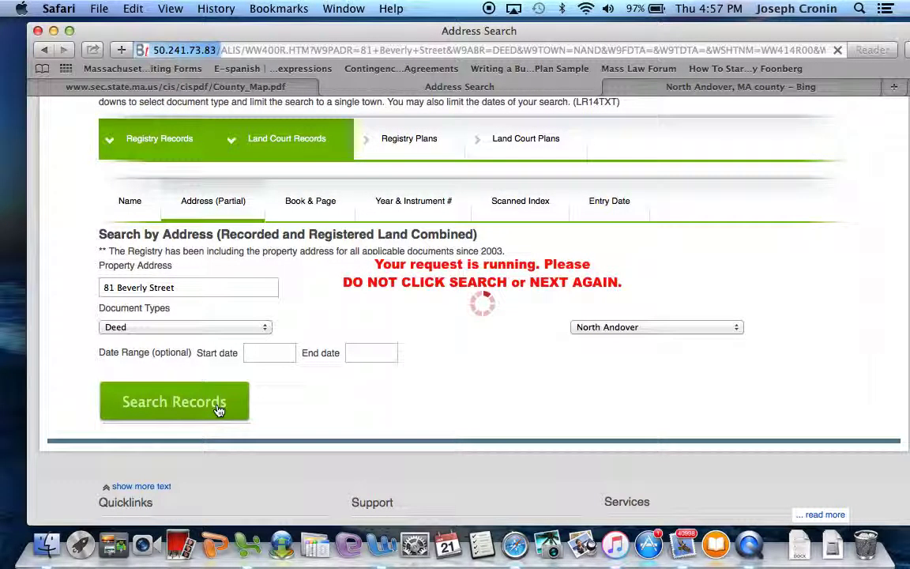
pyautogui.scroll(5, 217, 409)
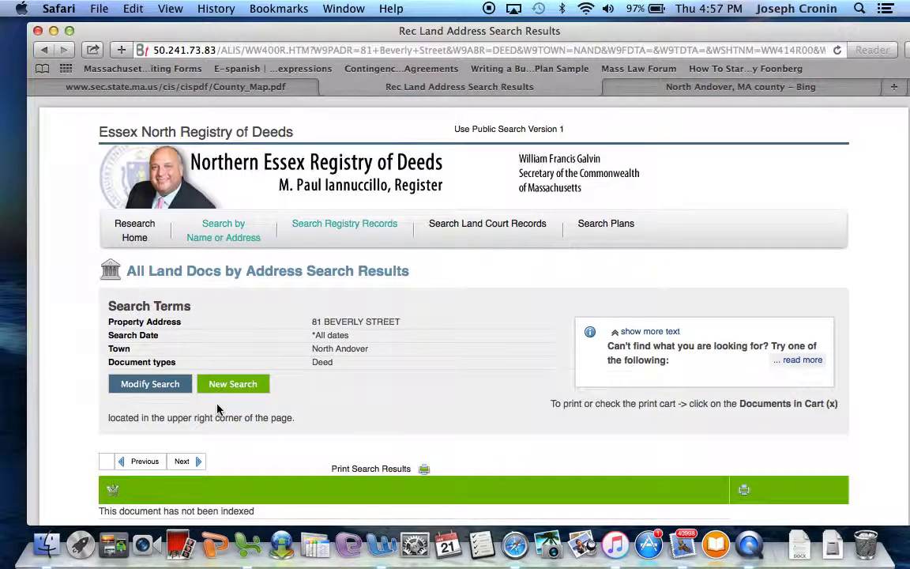
pyautogui.scroll(-3, 218, 409)
pyautogui.scroll(-1, 217, 409)
pyautogui.scroll(1, 217, 409)
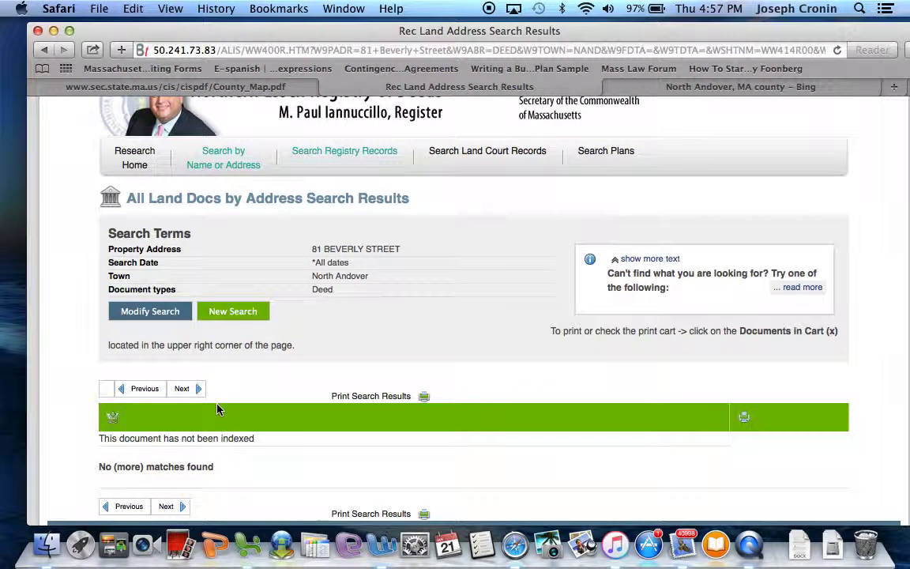
# - Back on the search form, abbreviate STREET to ST in the address and dismiss suggestions
pyautogui.click(173, 318)
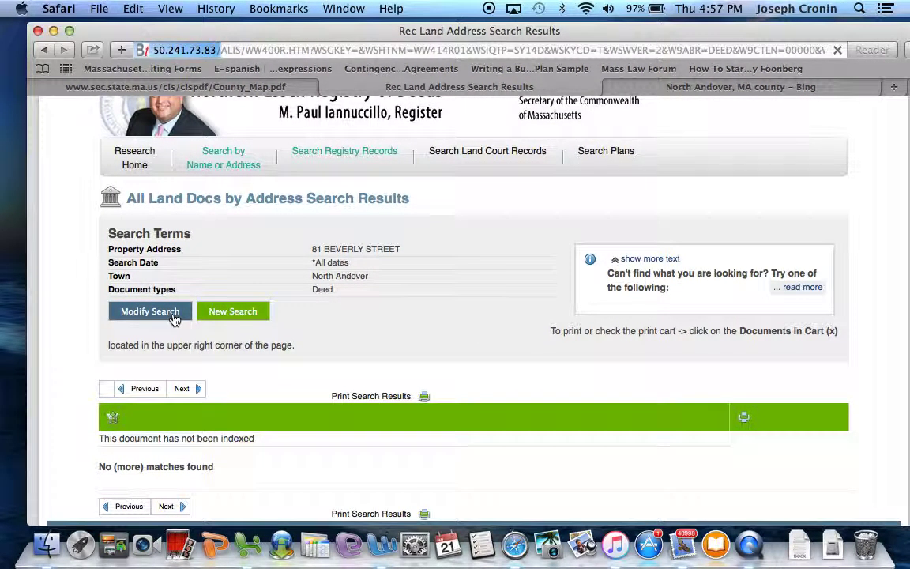
pyautogui.scroll(-5, 173, 318)
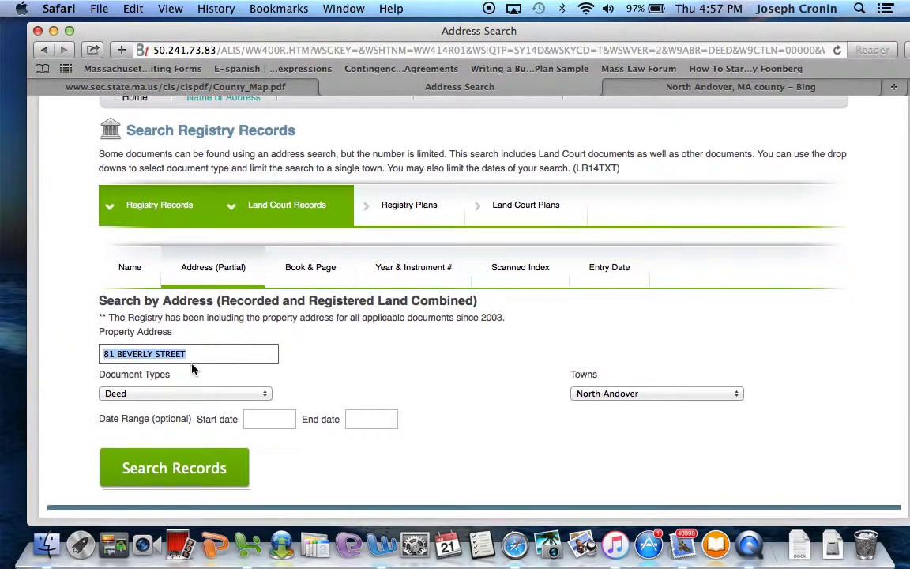
pyautogui.click(181, 355)
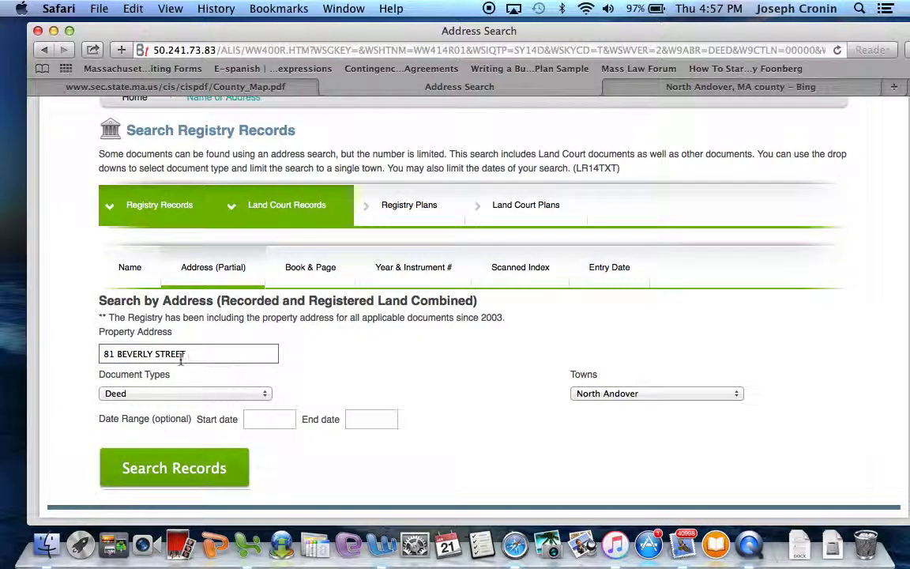
pyautogui.doubleClick(176, 355)
pyautogui.write('ST')
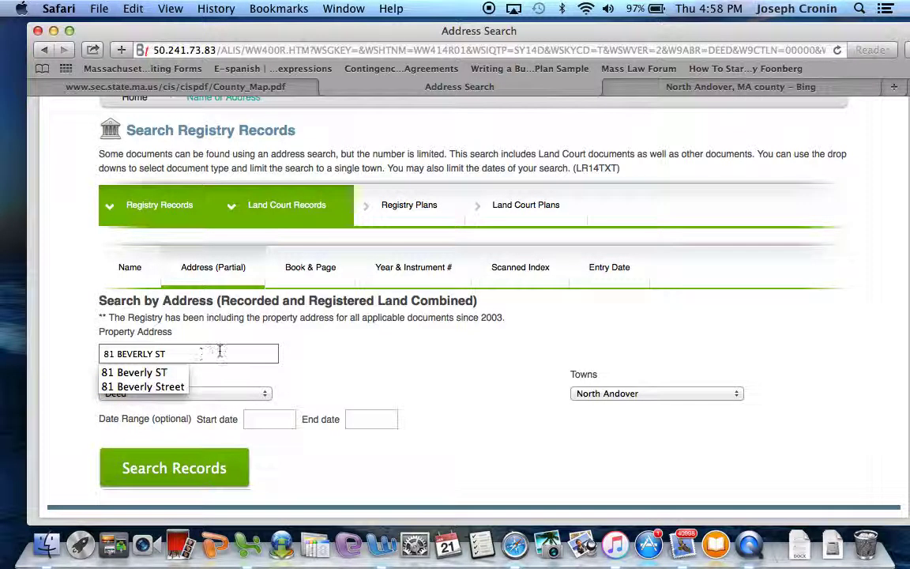
pyautogui.click(306, 357)
pyautogui.scroll(-1, 259, 350)
pyautogui.scroll(-1, 259, 349)
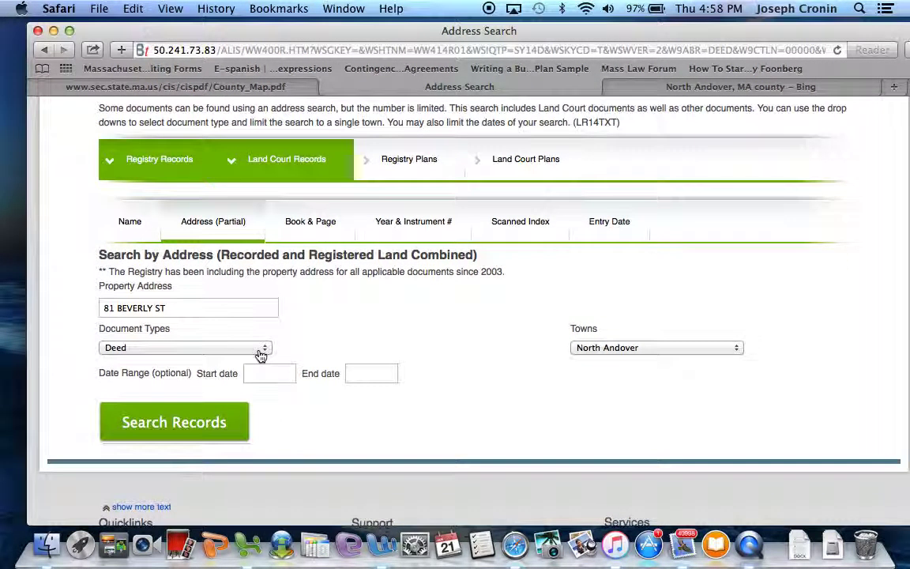
pyautogui.click(214, 307)
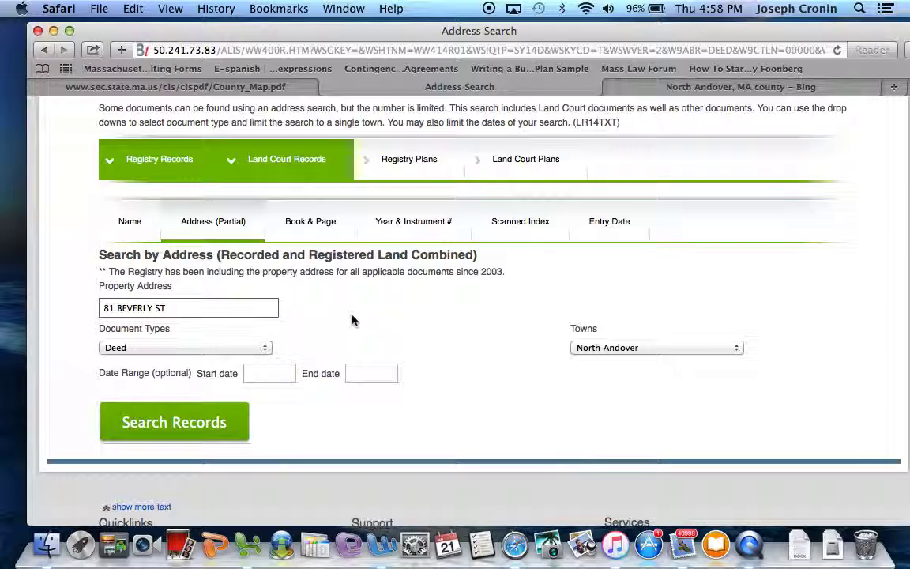
pyautogui.scroll(-1, 352, 319)
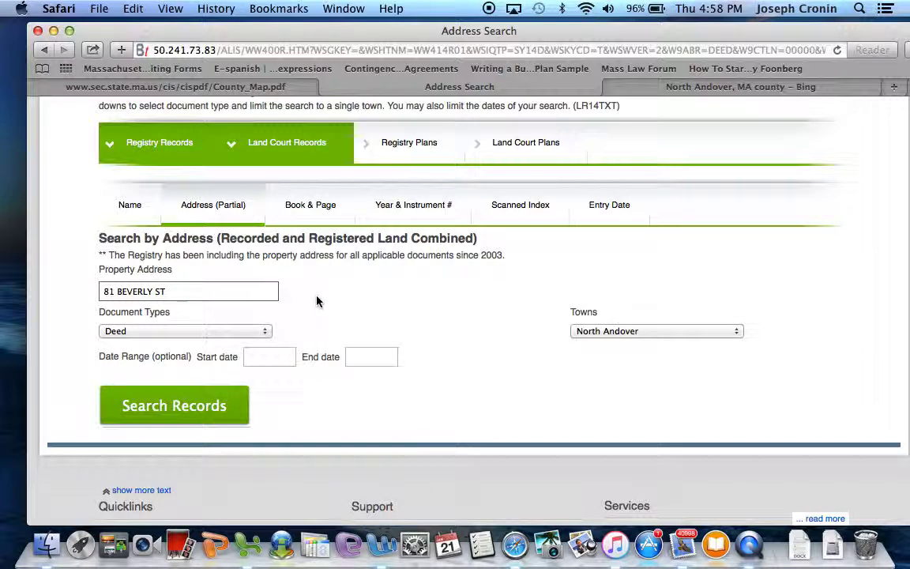
pyautogui.scroll(-1, 316, 298)
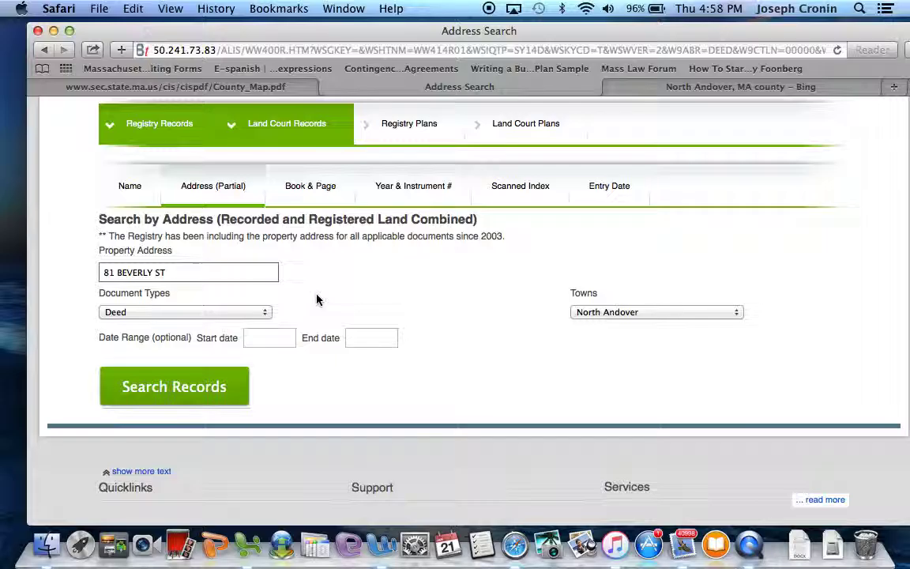
pyautogui.scroll(-1, 316, 299)
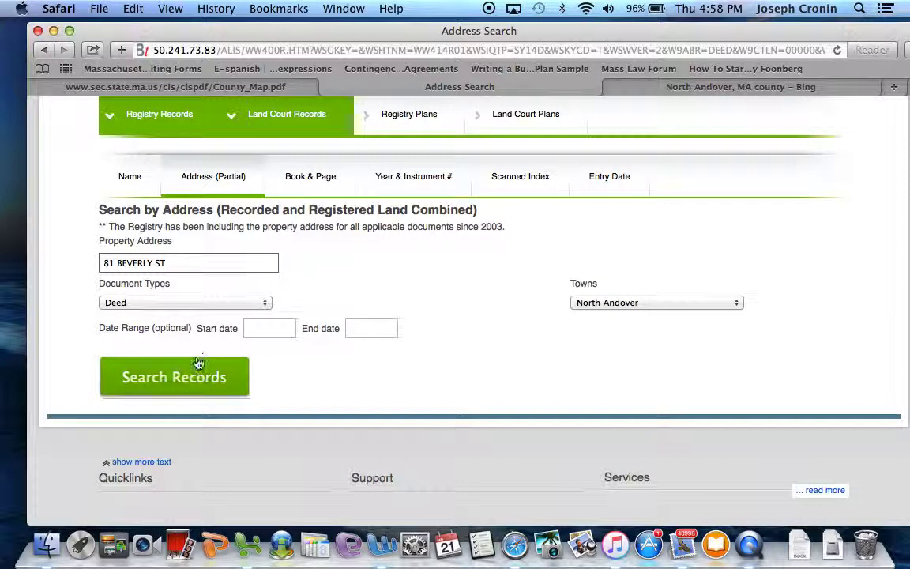
# - Search records and review the single deed, Bk-Pg 12846-242, recorded 03-07-2012 for $248,500.00
pyautogui.click(181, 391)
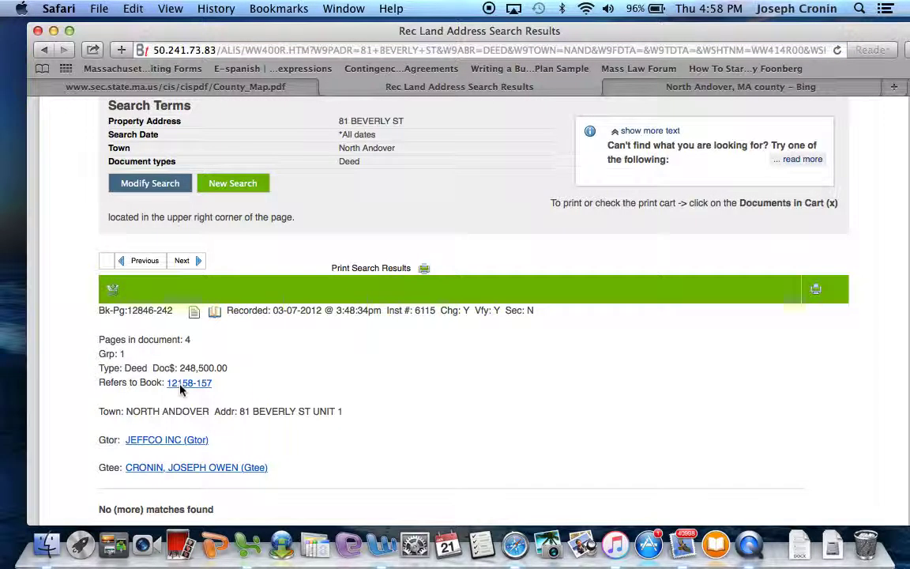
pyautogui.scroll(-3, 180, 386)
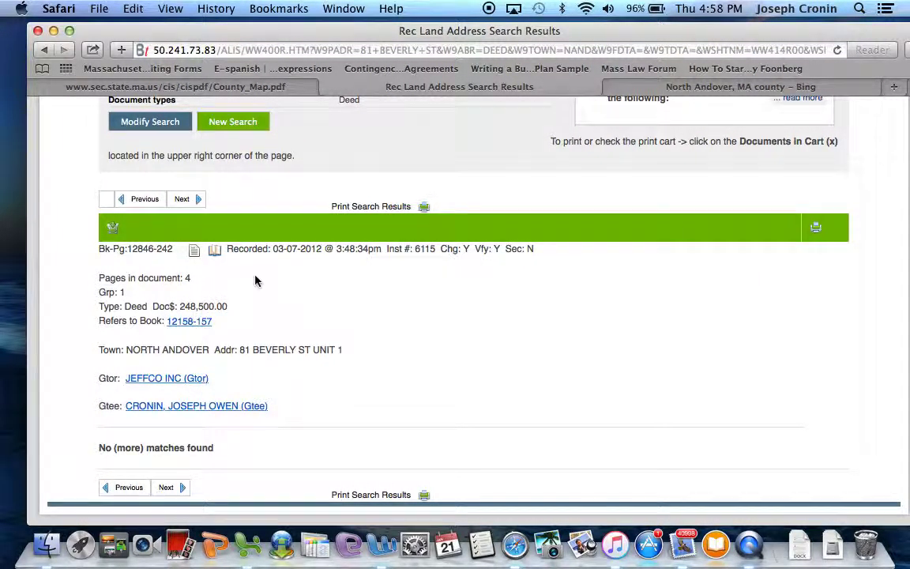
pyautogui.scroll(-3, 291, 319)
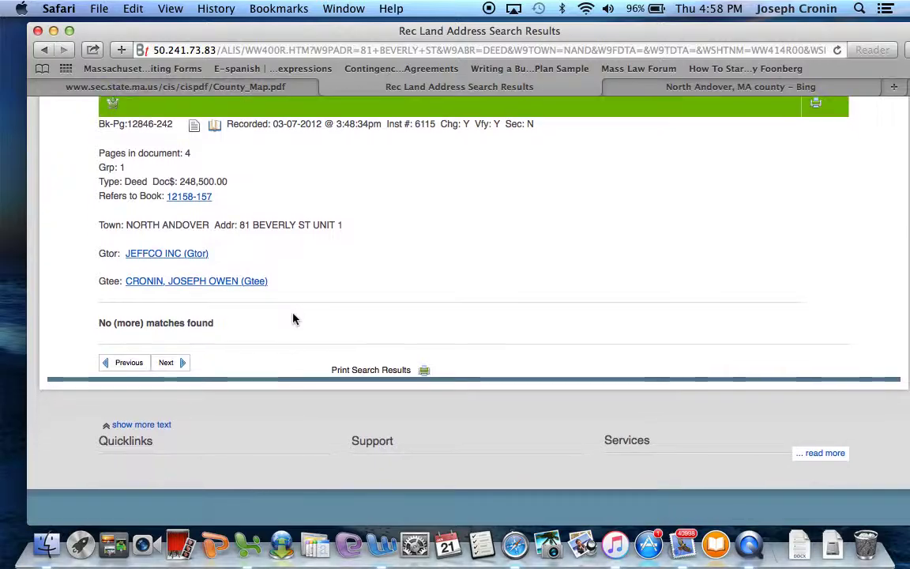
pyautogui.scroll(5, 292, 314)
pyautogui.scroll(-3, 293, 318)
pyautogui.scroll(-3, 293, 319)
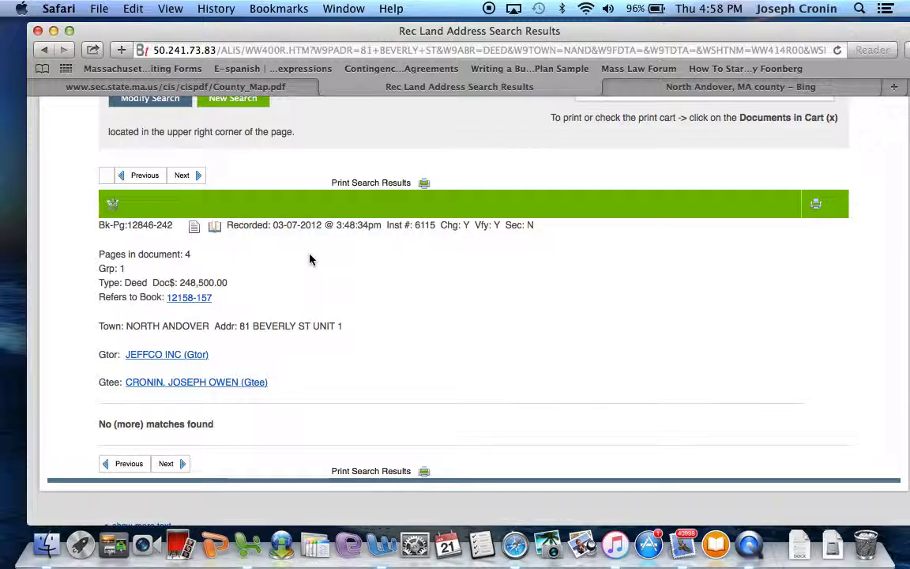
pyautogui.scroll(-1, 308, 259)
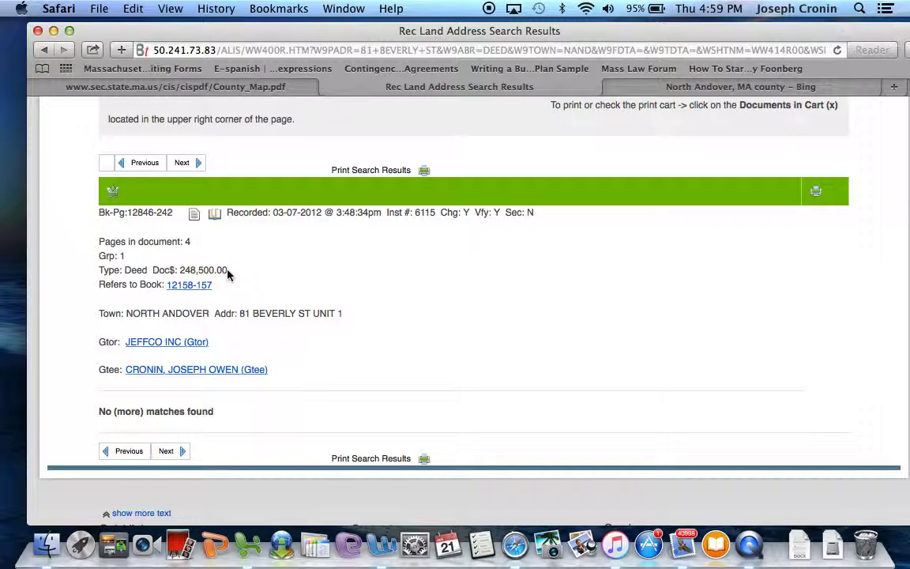
pyautogui.scroll(-1, 236, 292)
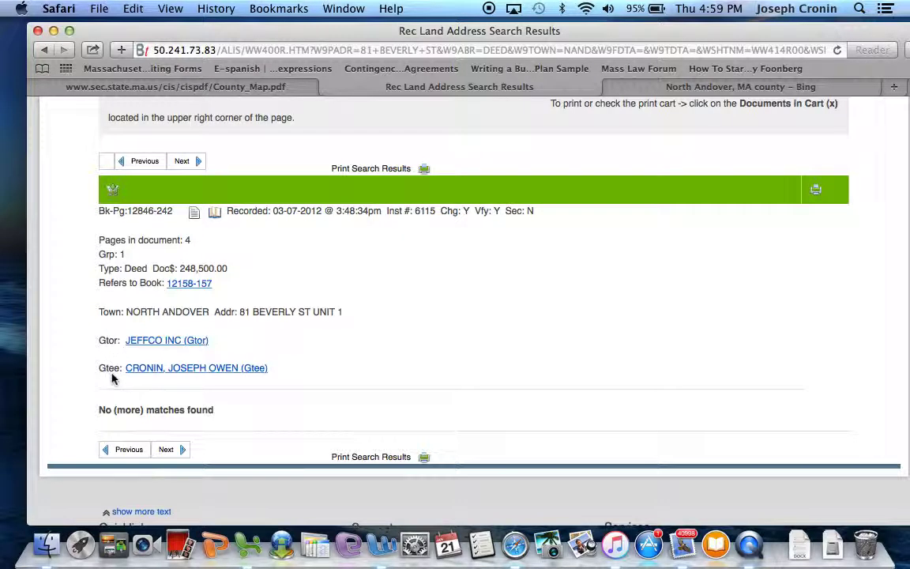
pyautogui.scroll(3, 126, 319)
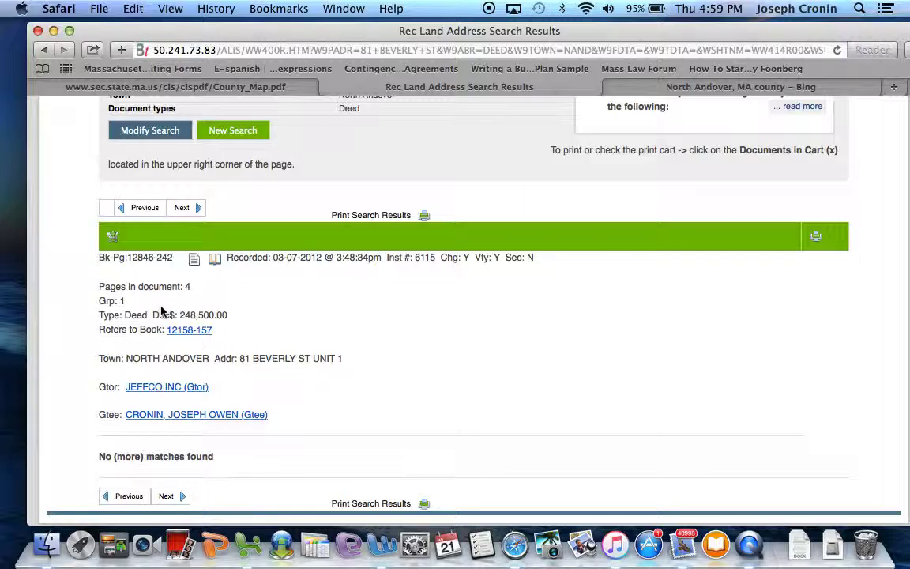
# - Open the scanned images for Bk-Pg 12846-242 and view all its pages online
pyautogui.click(214, 260)
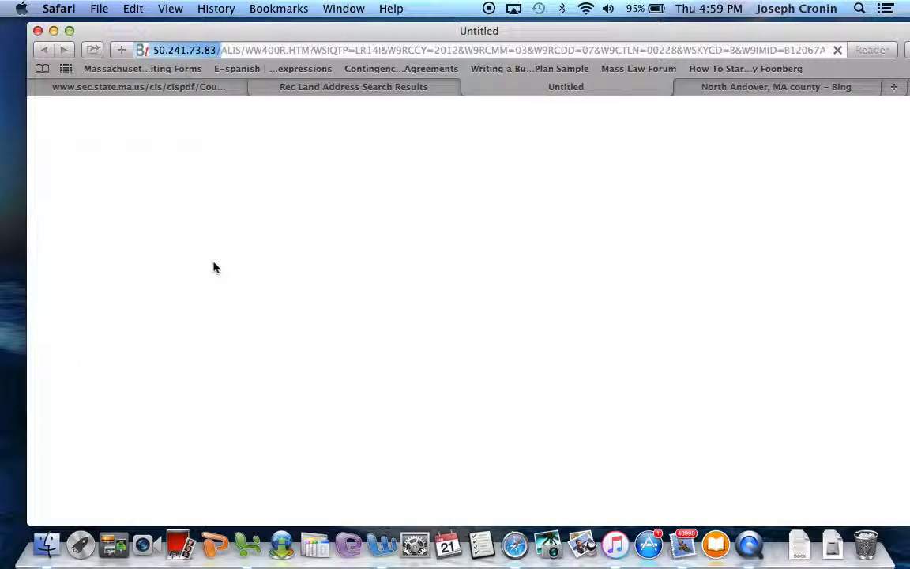
pyautogui.scroll(-2, 240, 367)
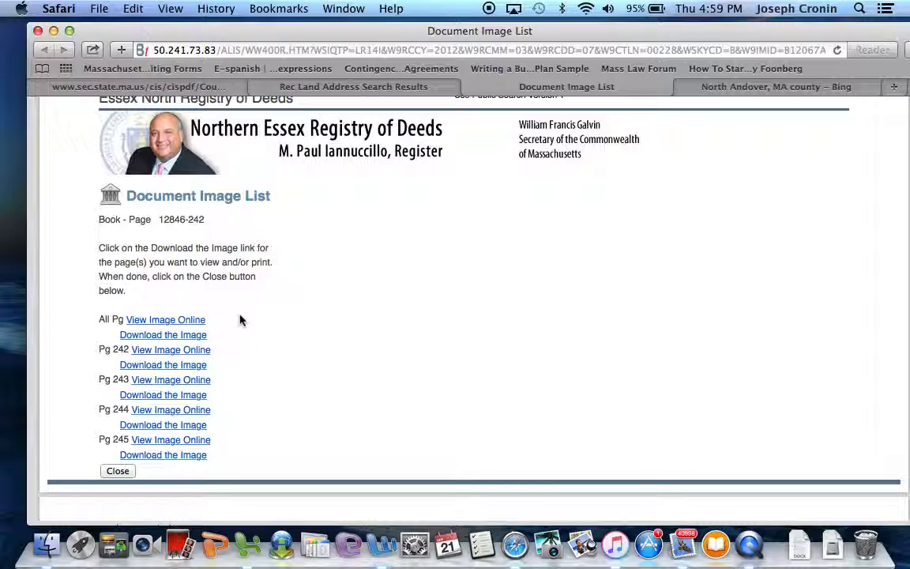
pyautogui.click(190, 324)
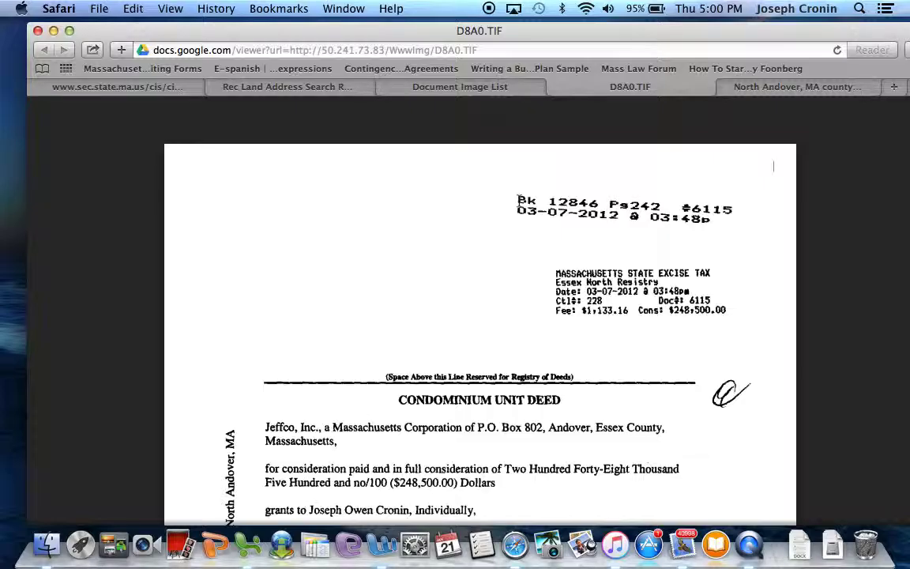
# - Read down page 1 through Jeffco, Inc.'s $248,500.00 quitclaim grant of the Unit 1 condominium
pyautogui.scroll(-1, 519, 200)
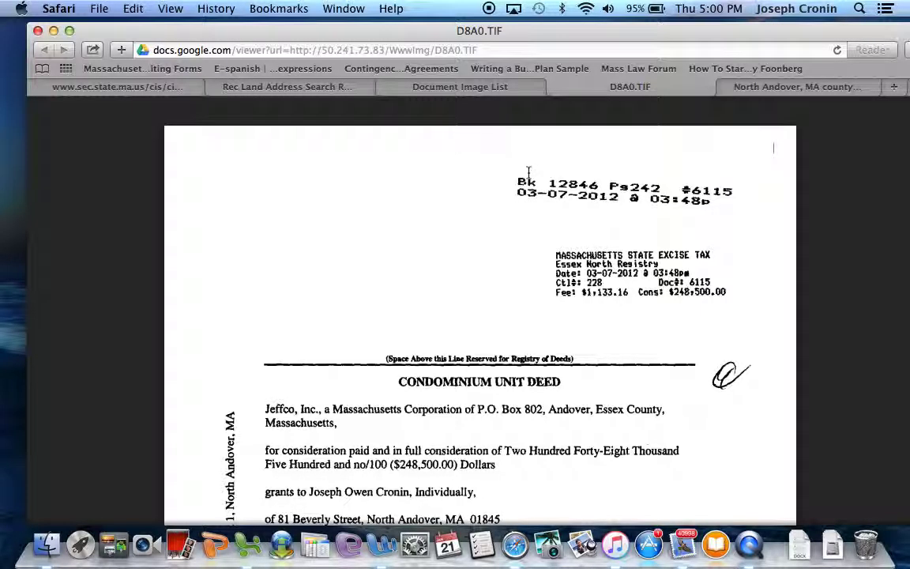
pyautogui.scroll(1, 529, 171)
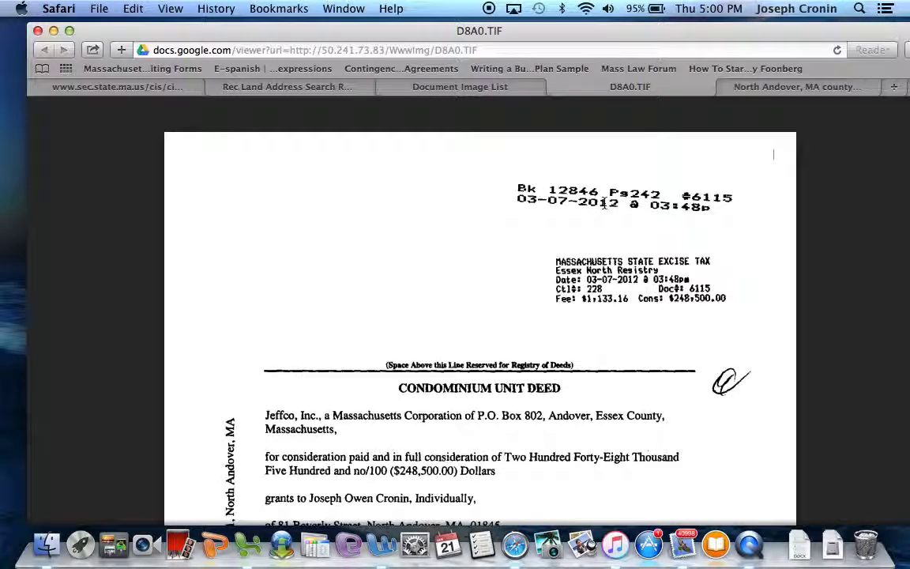
pyautogui.scroll(-1, 604, 204)
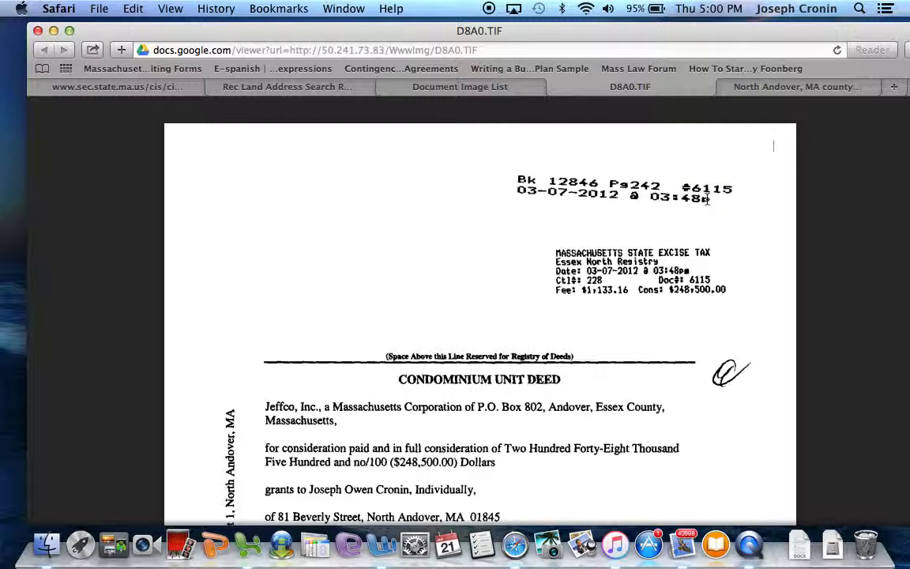
pyautogui.scroll(-4, 709, 200)
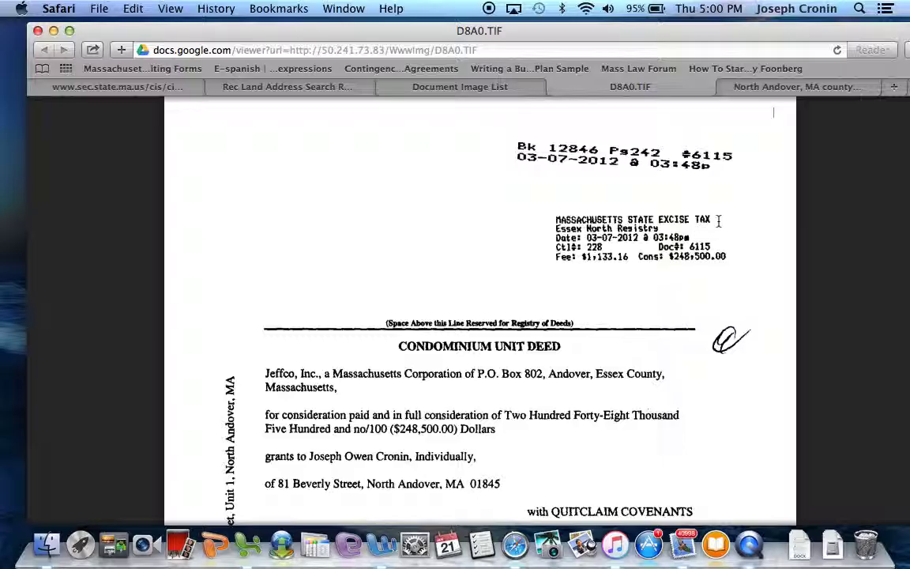
pyautogui.scroll(-2, 773, 113)
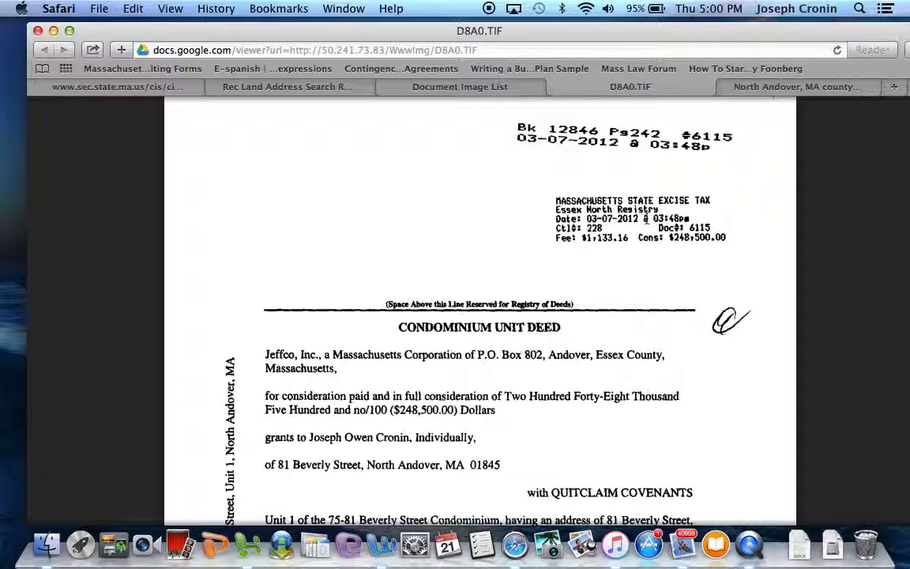
pyautogui.scroll(-3, 646, 219)
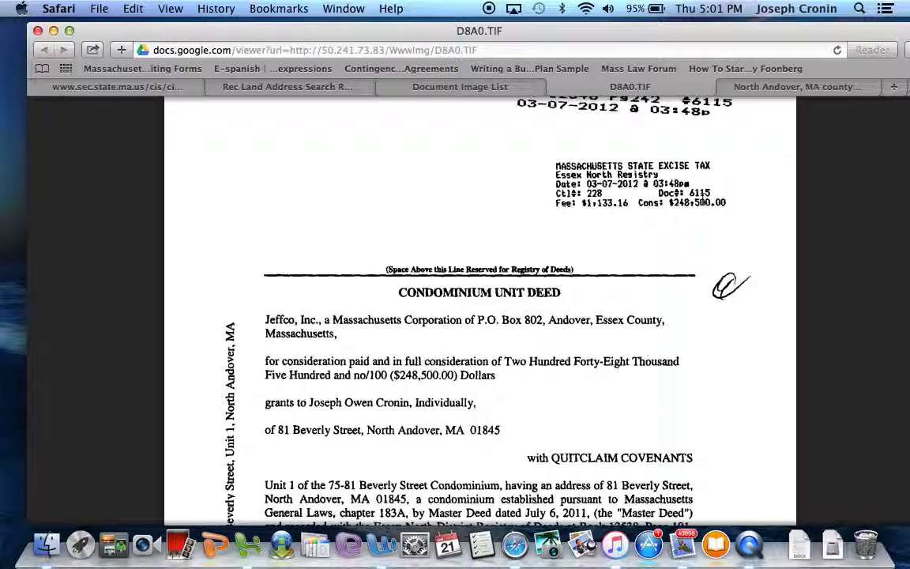
pyautogui.scroll(-6, 700, 200)
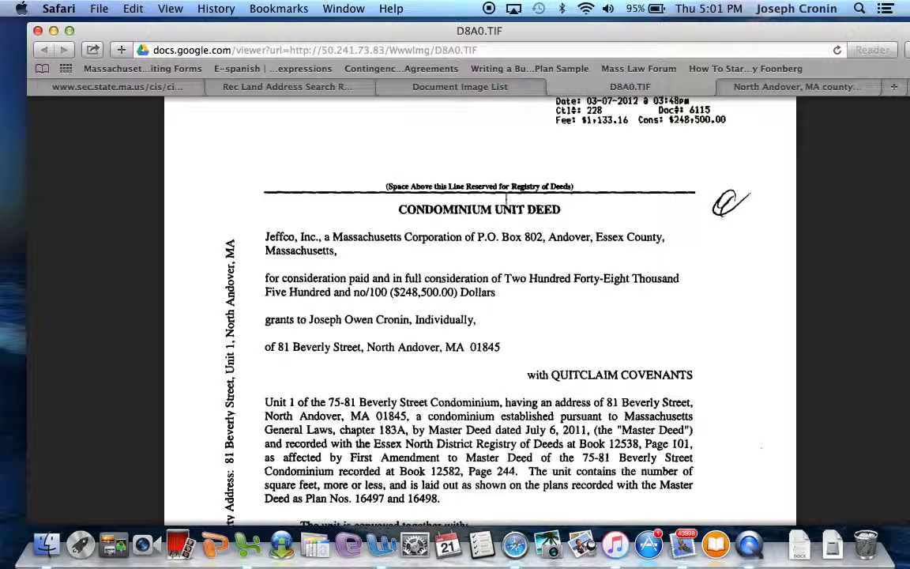
pyautogui.scroll(-2, 456, 187)
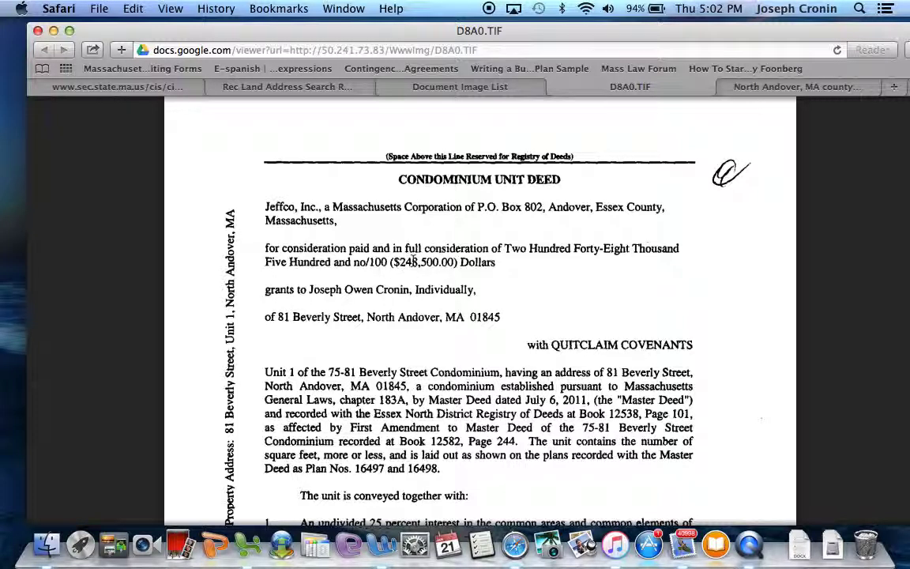
pyautogui.scroll(-2, 412, 259)
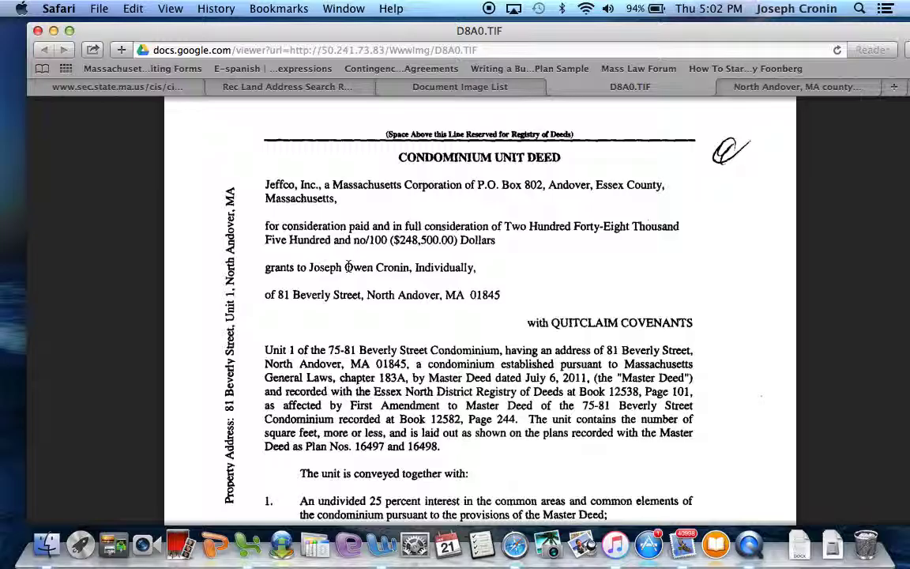
pyautogui.scroll(-1, 348, 267)
pyautogui.scroll(1, 349, 267)
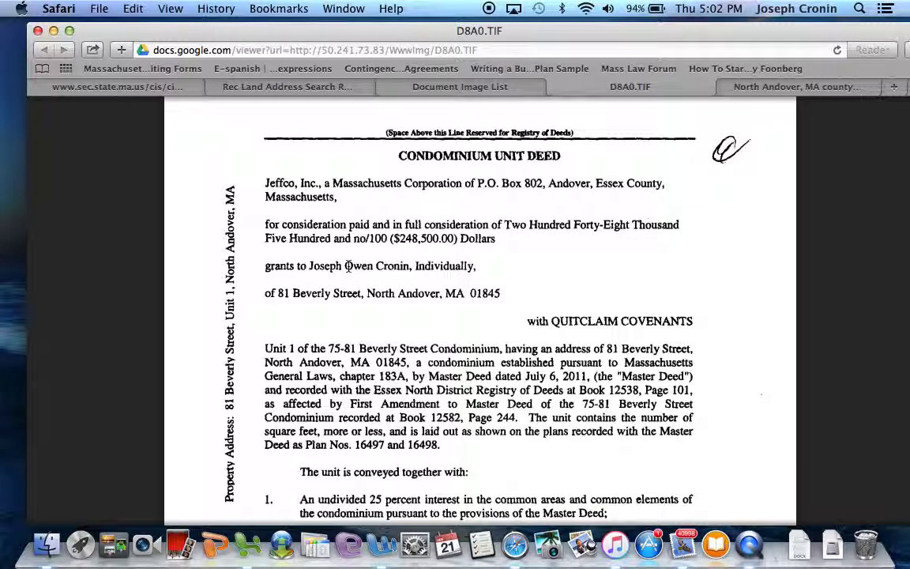
pyautogui.scroll(-1, 348, 267)
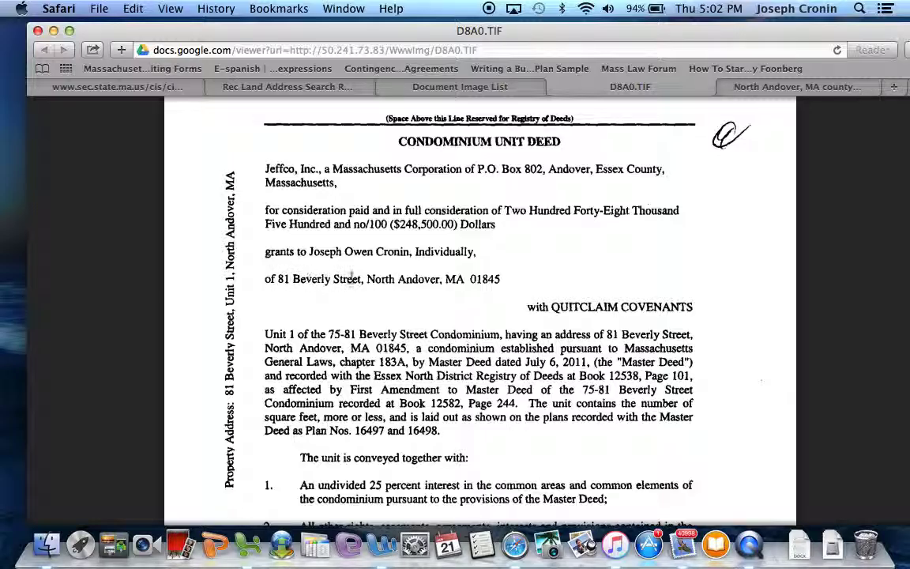
pyautogui.scroll(-1, 501, 284)
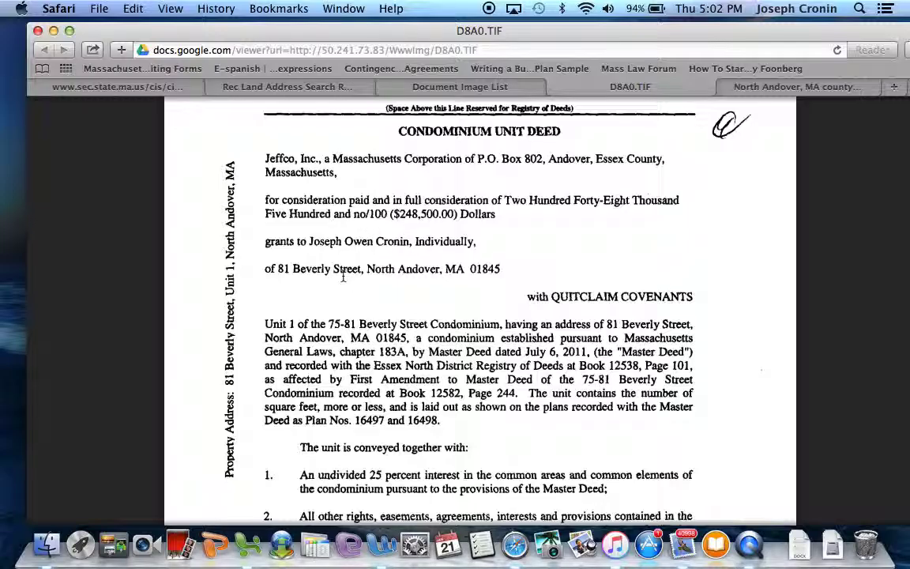
pyautogui.scroll(-1, 343, 273)
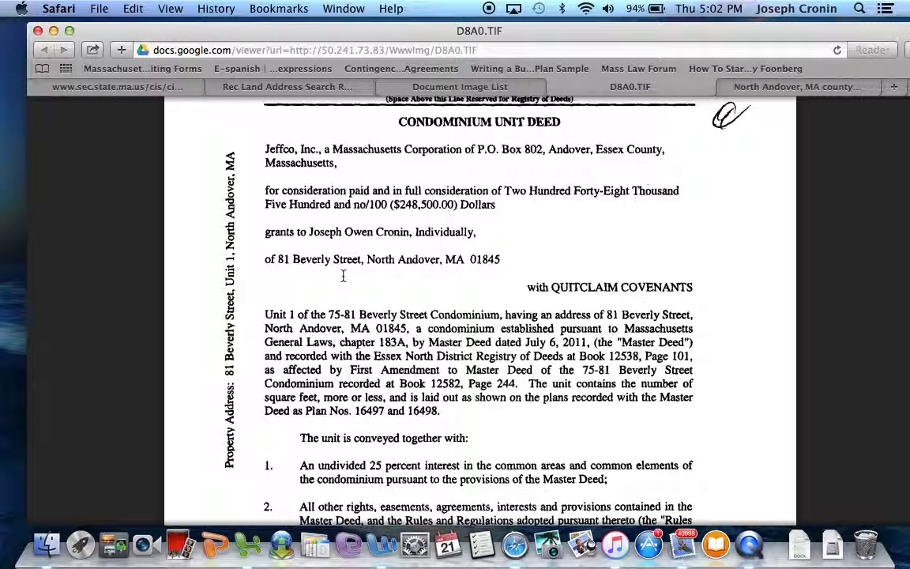
pyautogui.scroll(1, 343, 275)
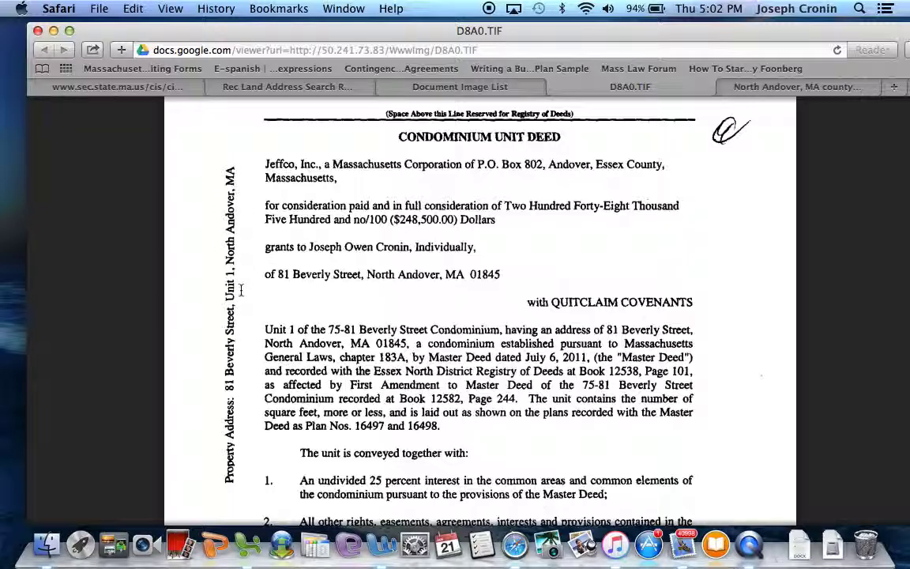
pyautogui.scroll(1, 240, 300)
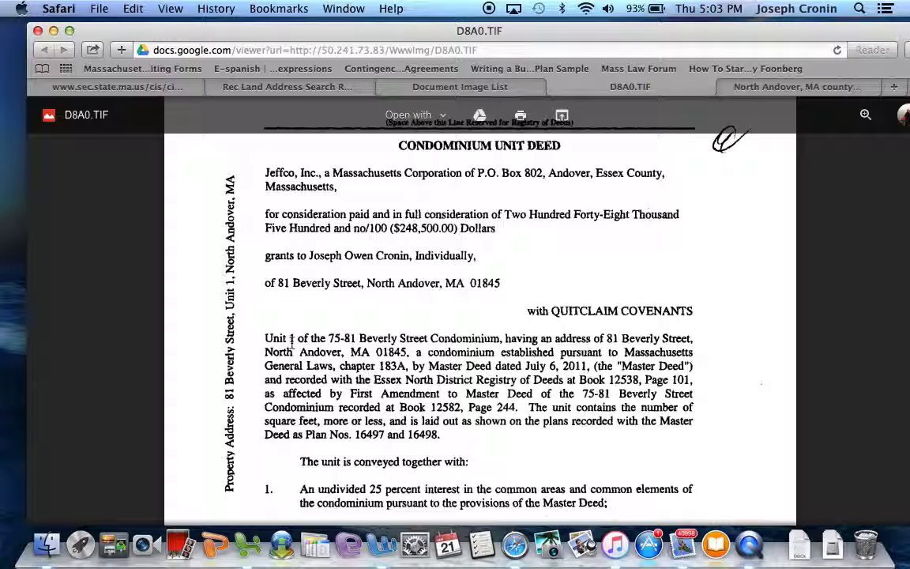
pyautogui.scroll(-2, 294, 246)
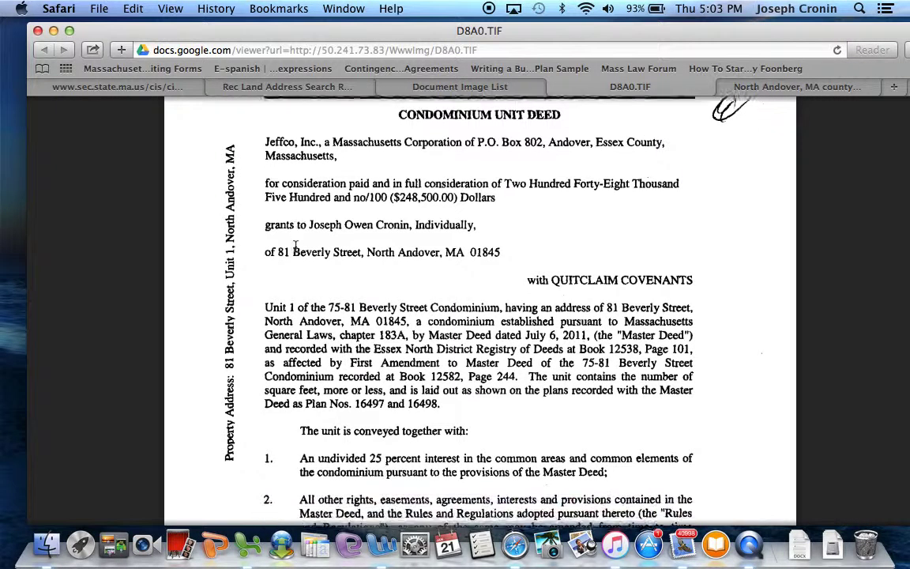
pyautogui.scroll(-5, 295, 246)
pyautogui.scroll(5, 295, 246)
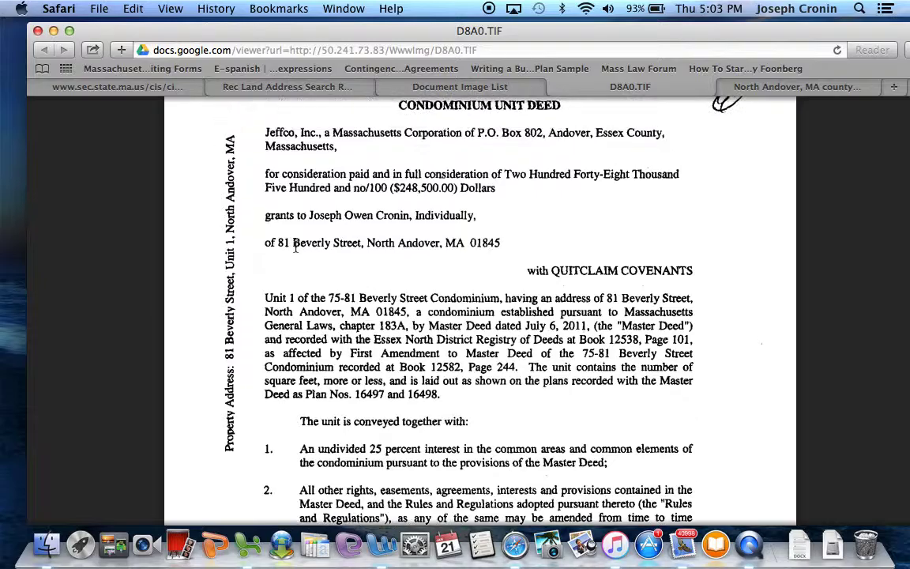
pyautogui.scroll(1, 295, 246)
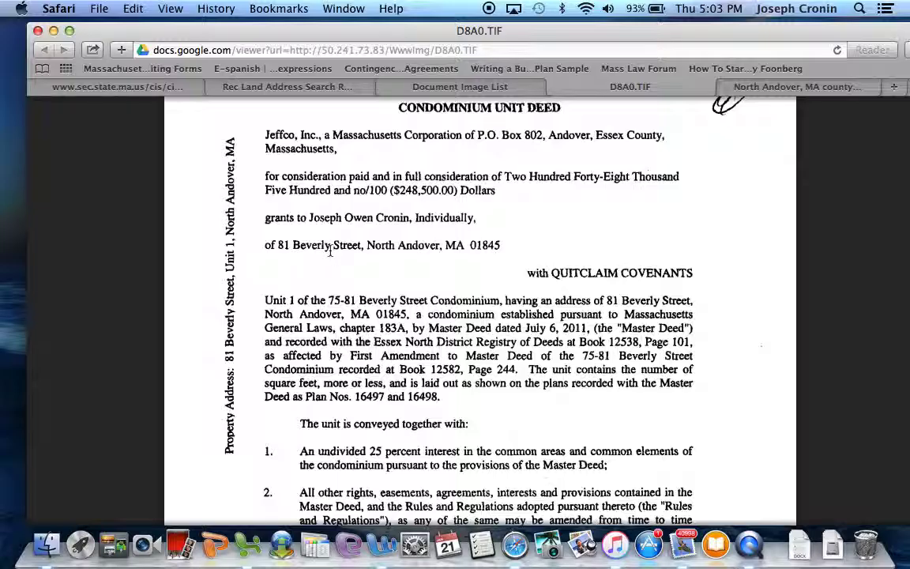
pyautogui.scroll(2, 330, 250)
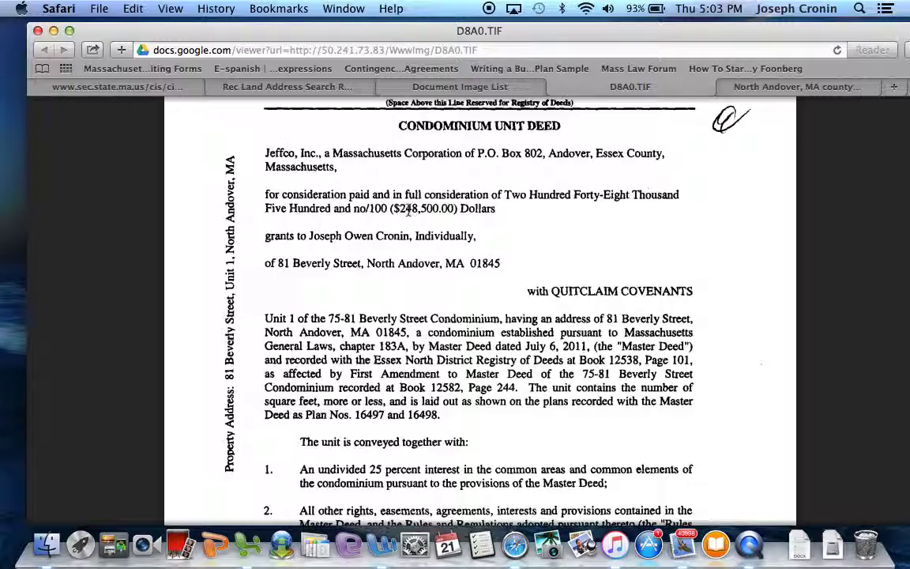
pyautogui.scroll(-3, 408, 207)
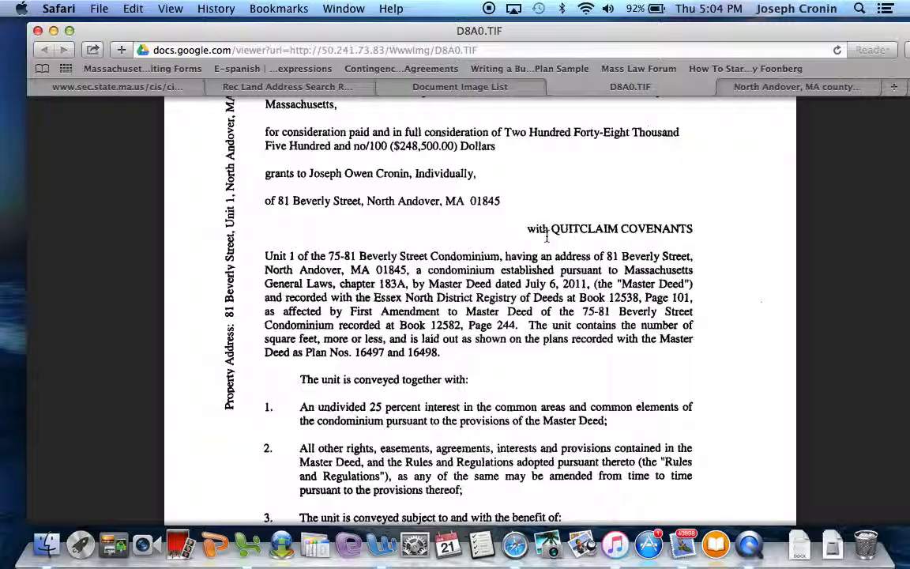
pyautogui.scroll(-3, 458, 266)
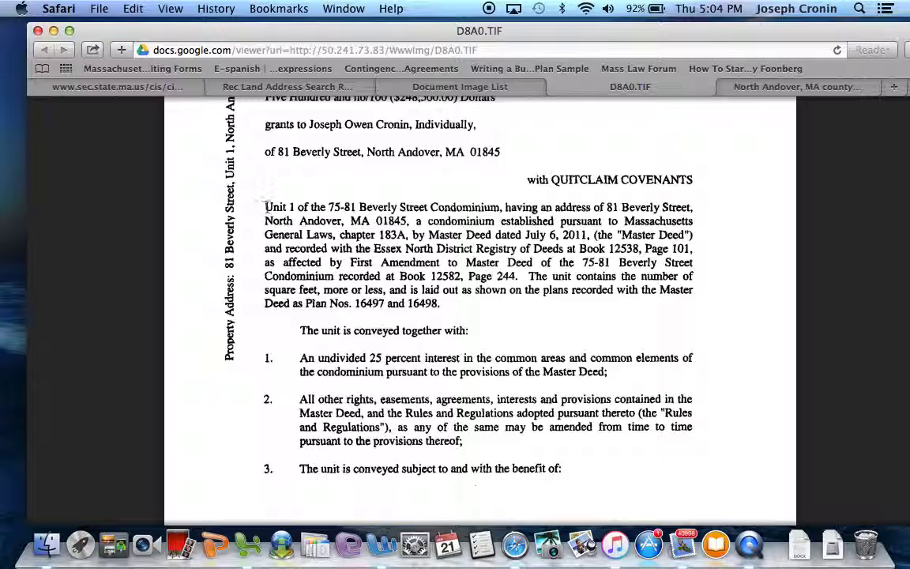
pyautogui.scroll(-1, 290, 210)
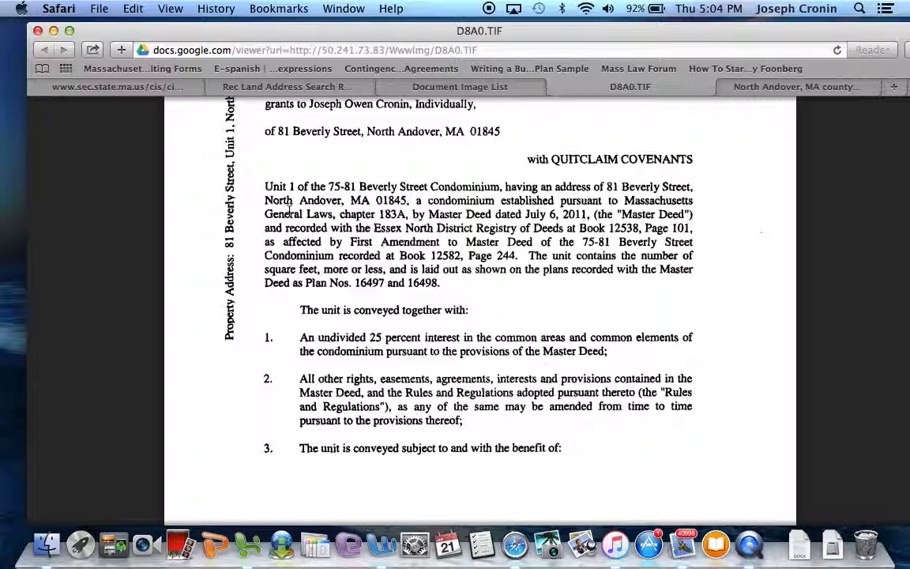
pyautogui.scroll(-1, 312, 249)
pyautogui.scroll(-5, 314, 250)
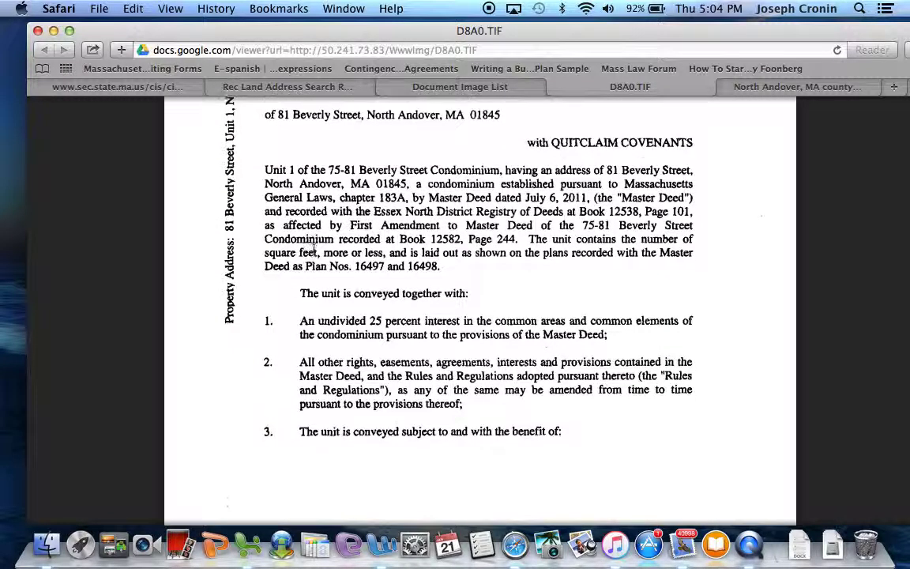
pyautogui.scroll(4, 314, 250)
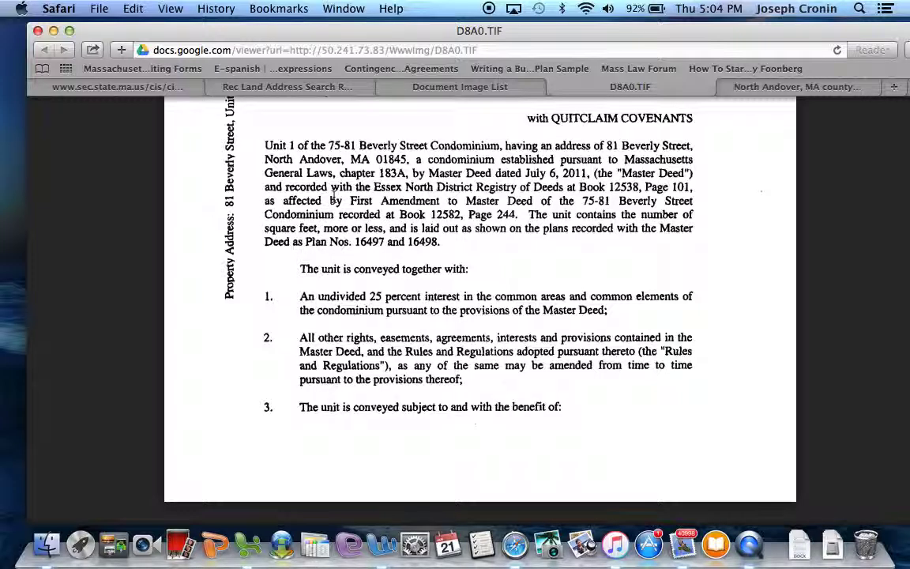
pyautogui.scroll(1, 333, 196)
pyautogui.scroll(-1, 332, 196)
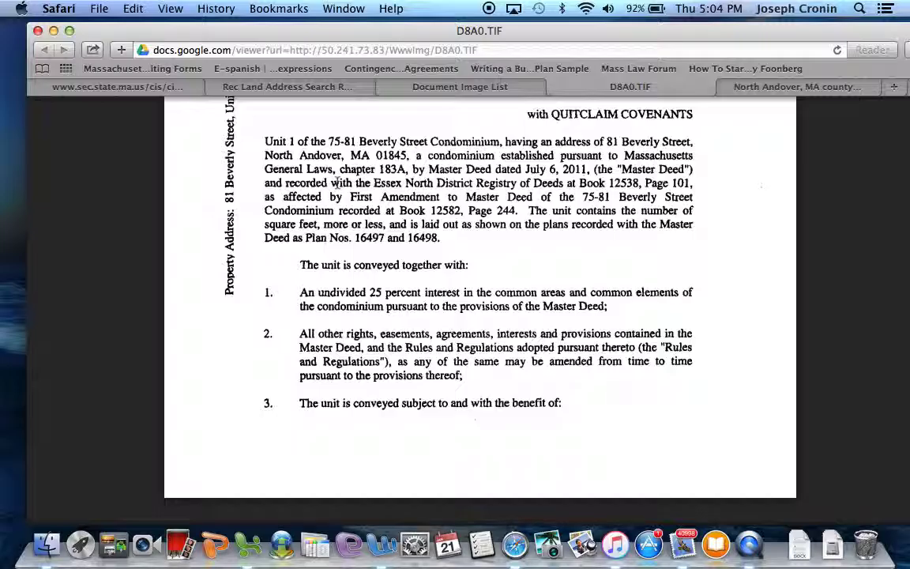
pyautogui.scroll(-3, 337, 183)
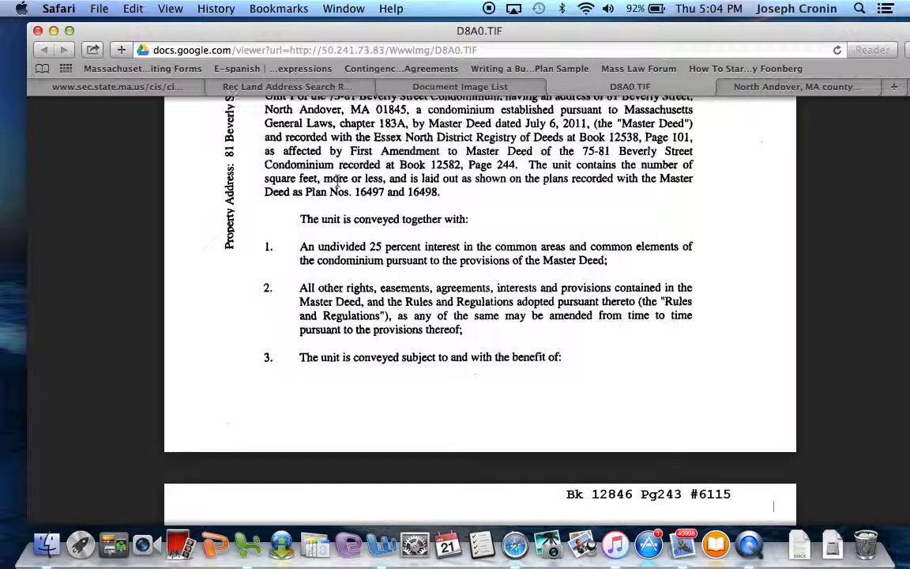
pyautogui.scroll(-8, 337, 183)
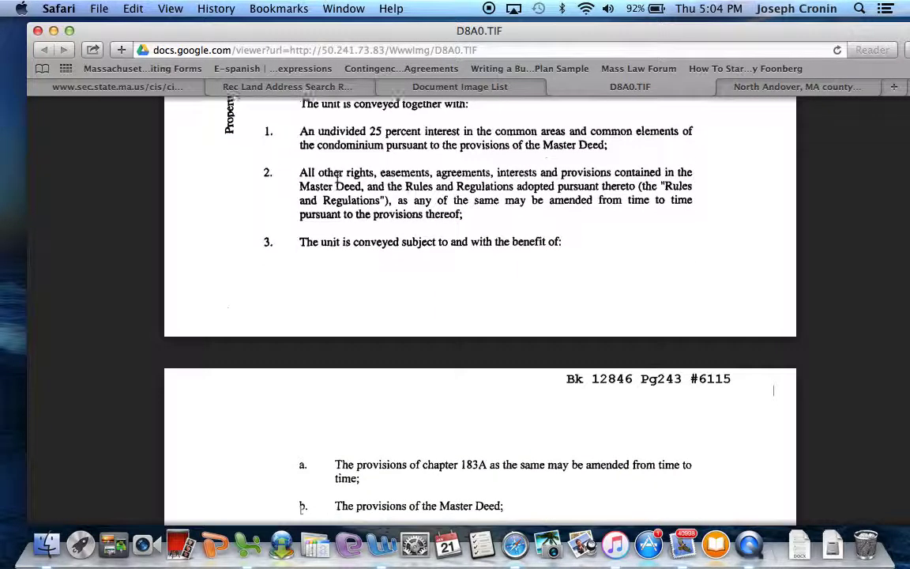
pyautogui.scroll(-16, 337, 182)
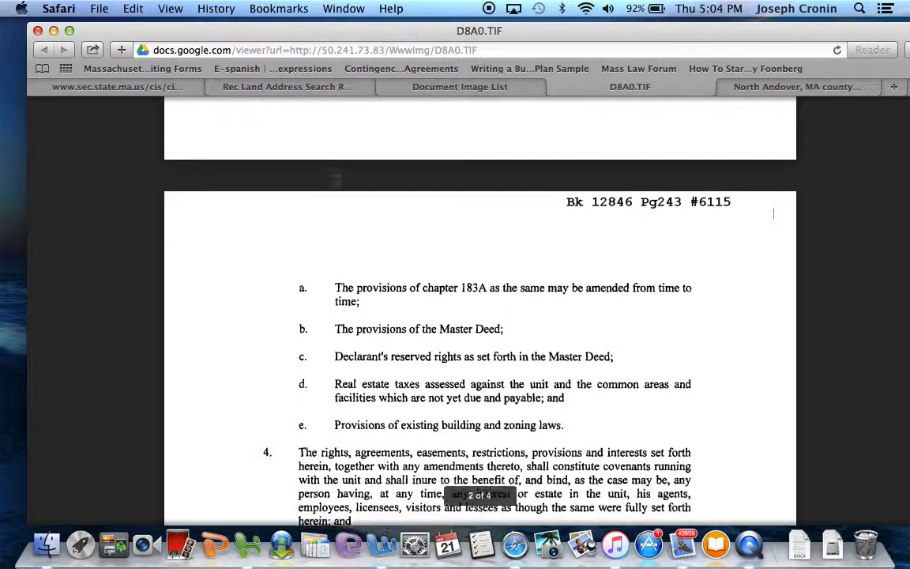
pyautogui.scroll(-4, 337, 184)
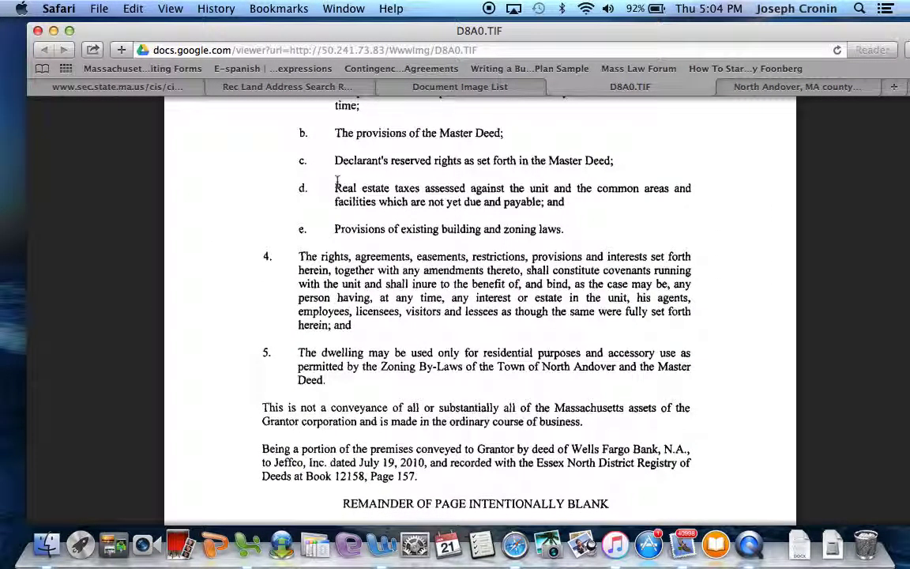
pyautogui.scroll(-3, 352, 286)
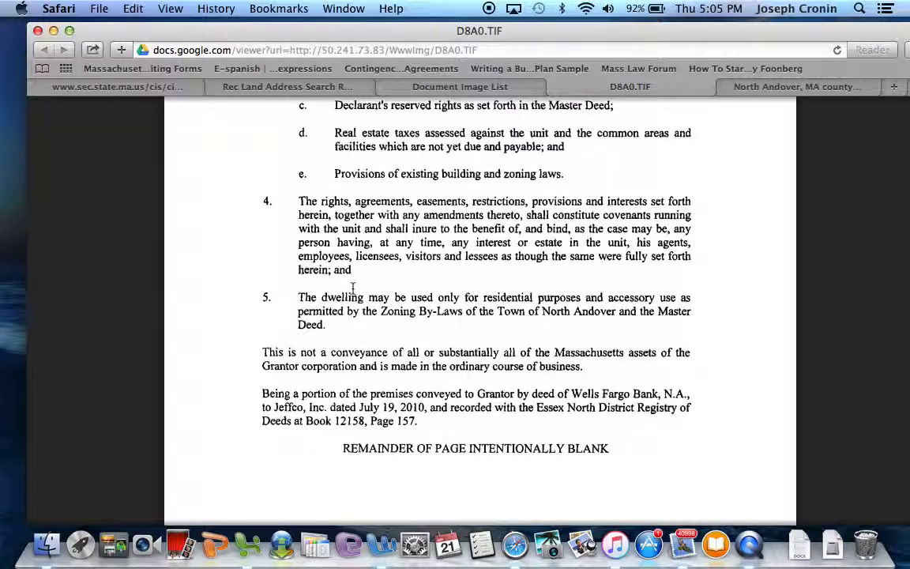
pyautogui.scroll(-1, 352, 287)
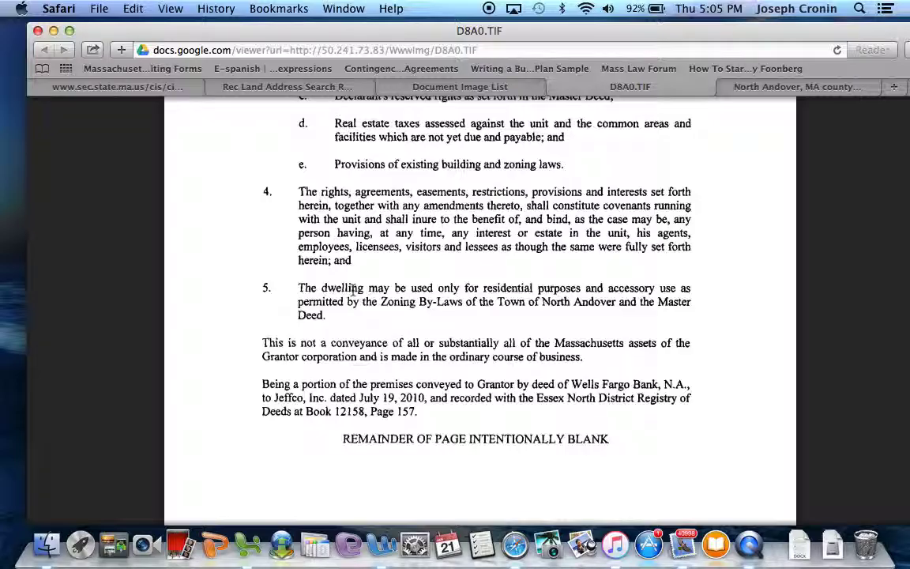
pyautogui.scroll(-1, 352, 289)
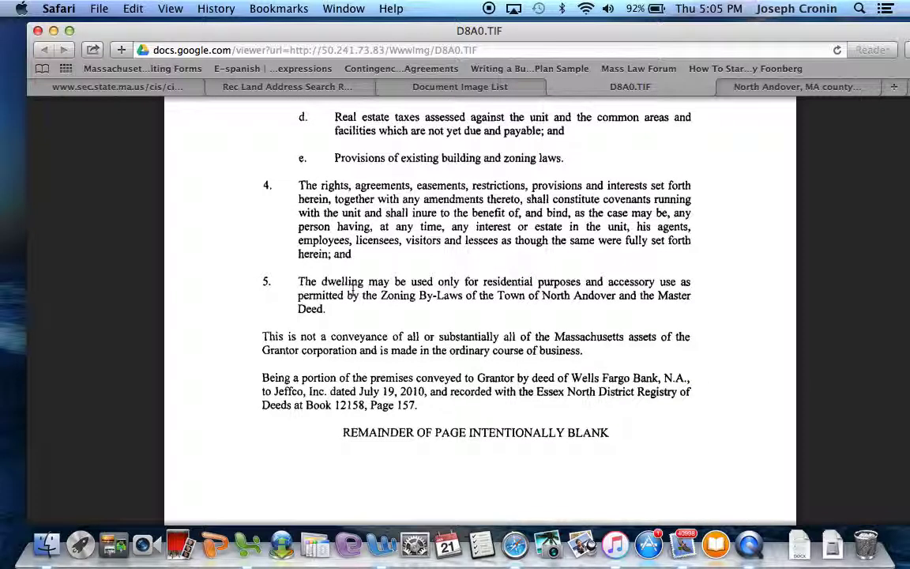
pyautogui.scroll(-2, 352, 291)
pyautogui.scroll(10, 352, 291)
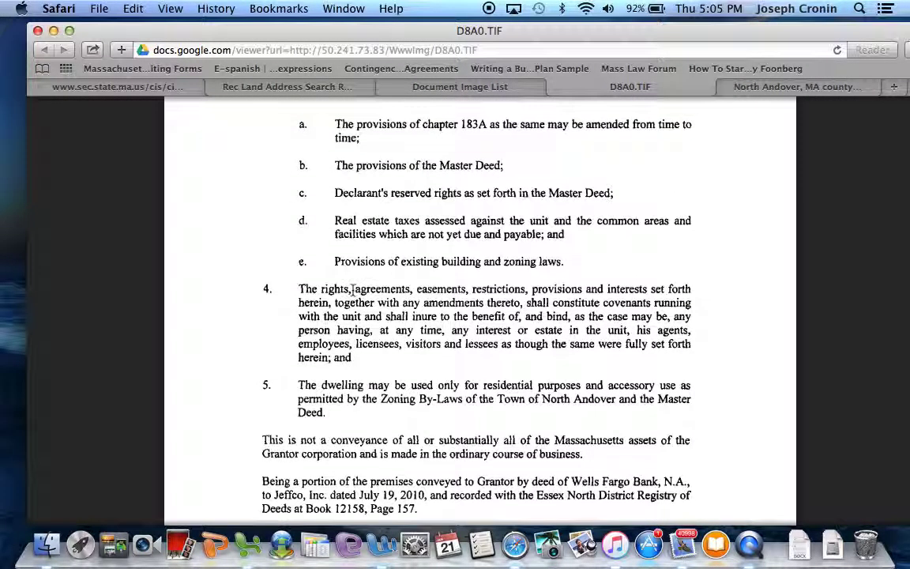
pyautogui.scroll(15, 353, 290)
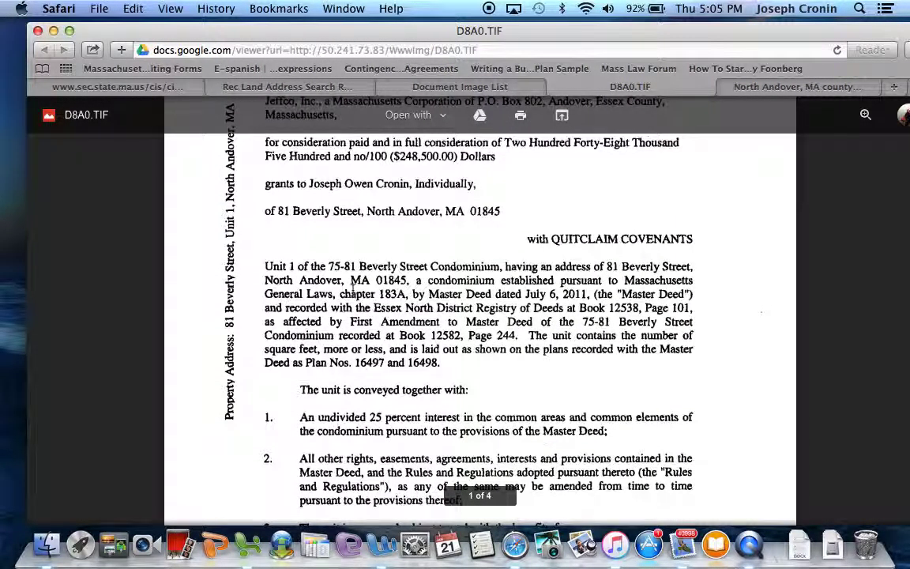
# - Scroll through pages 1–2 reading the unit terms down to the Book 12158, Page 157 source-deed citation
pyautogui.scroll(5, 352, 291)
pyautogui.scroll(6, 352, 291)
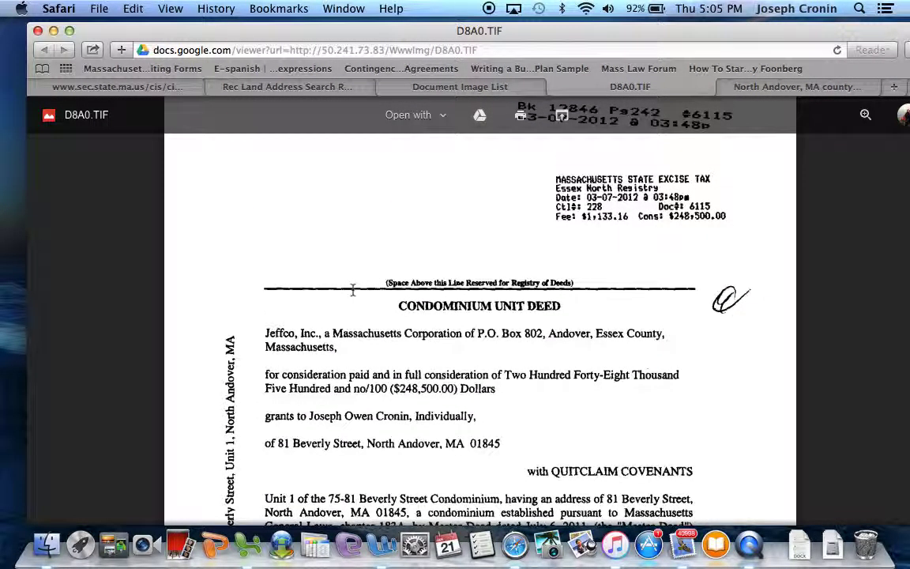
pyautogui.scroll(-7, 352, 290)
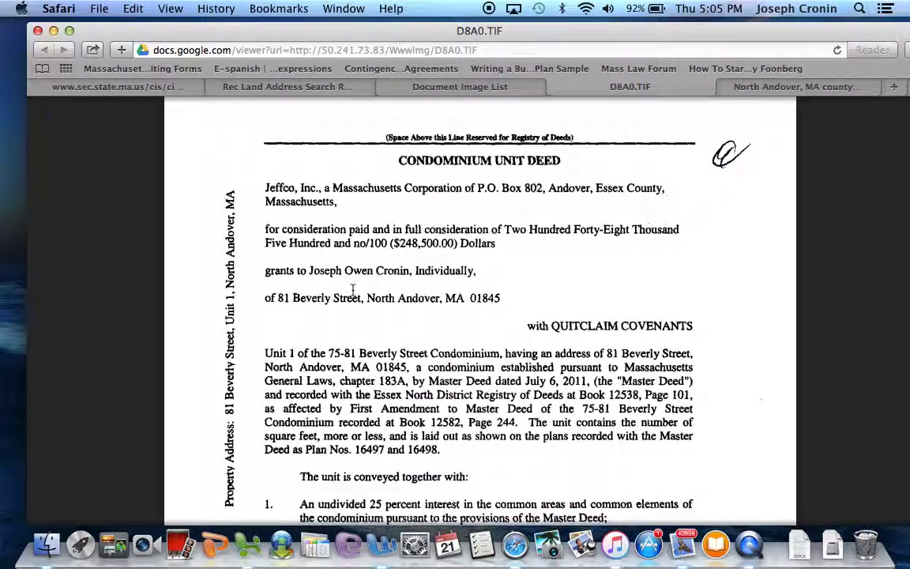
pyautogui.scroll(-2, 352, 289)
pyautogui.scroll(2, 352, 291)
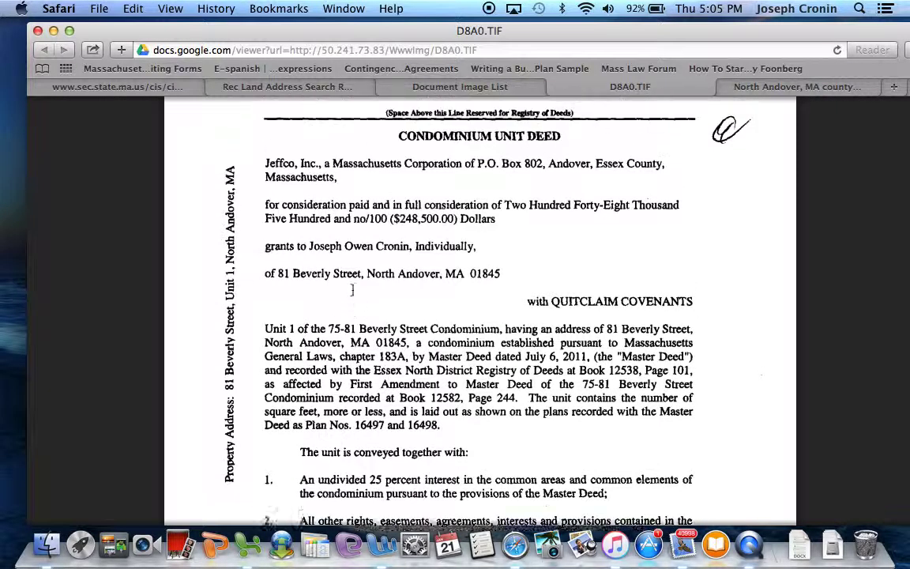
pyautogui.scroll(-1, 352, 290)
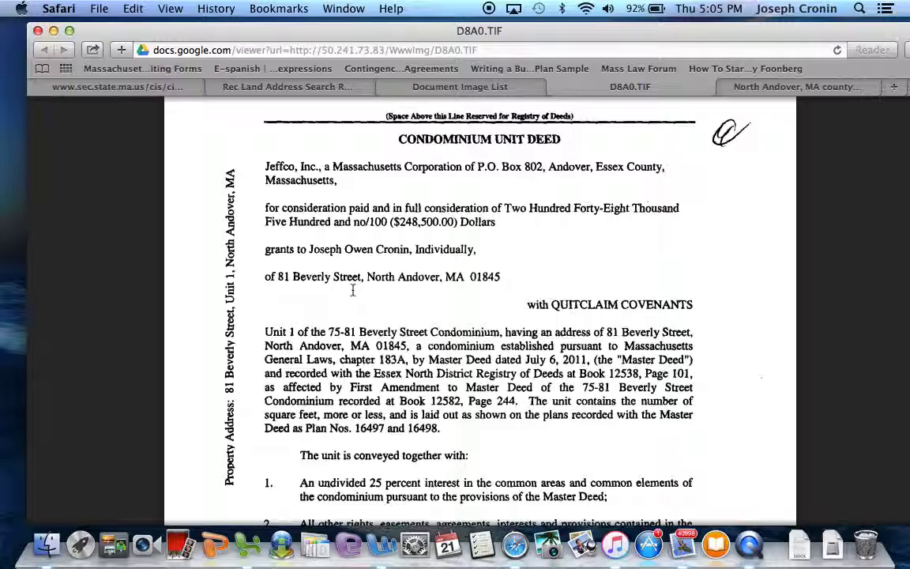
pyautogui.scroll(-2, 352, 289)
pyautogui.scroll(-1, 352, 289)
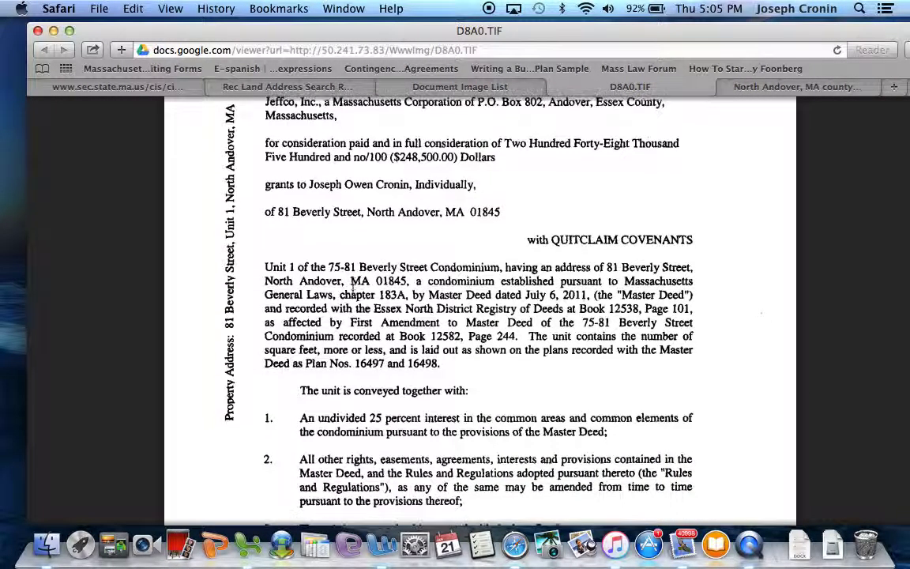
pyautogui.scroll(-1, 352, 292)
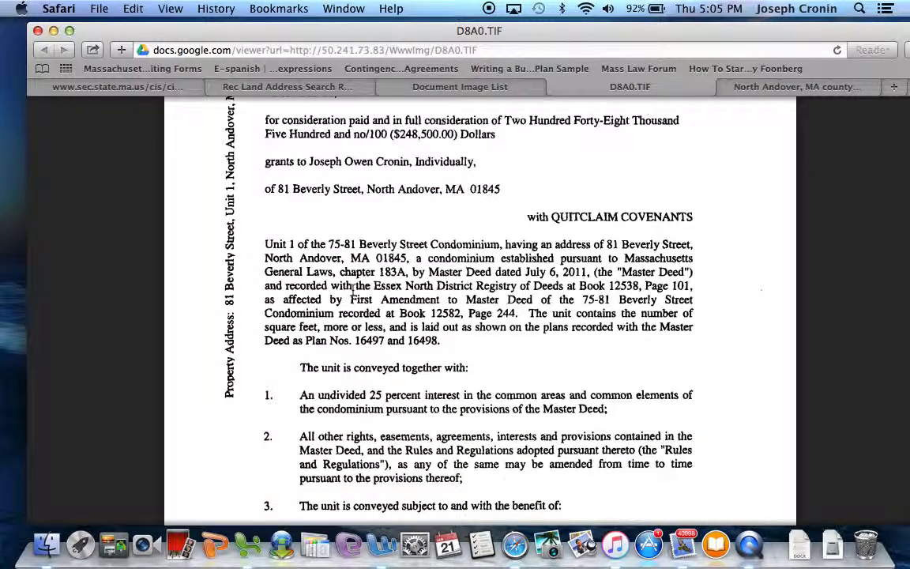
pyautogui.scroll(-10, 352, 288)
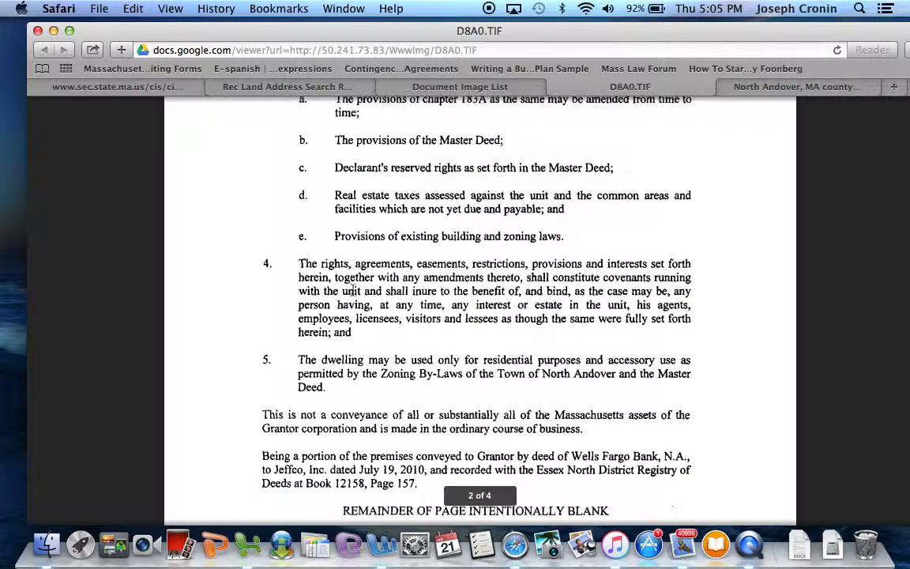
pyautogui.scroll(-3, 353, 290)
pyautogui.scroll(20, 353, 289)
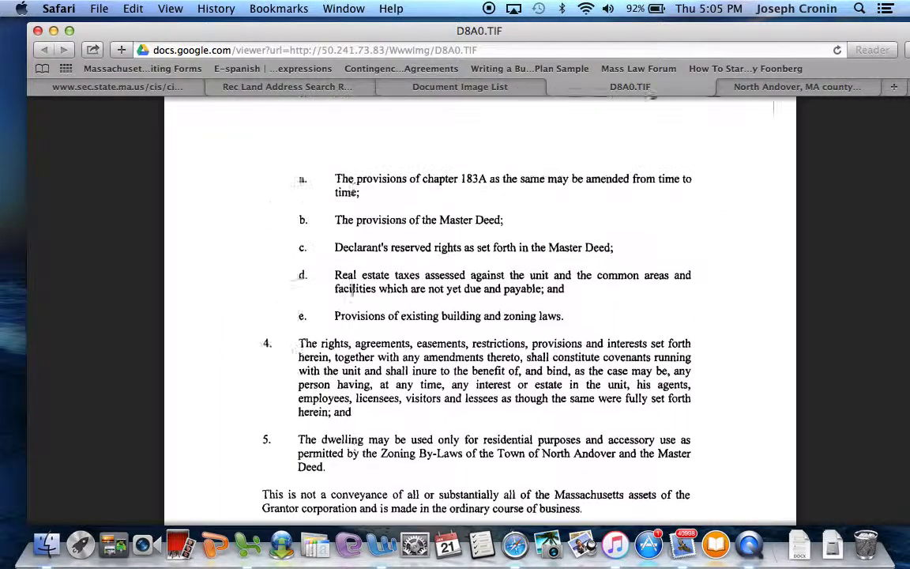
pyautogui.scroll(-6, 352, 290)
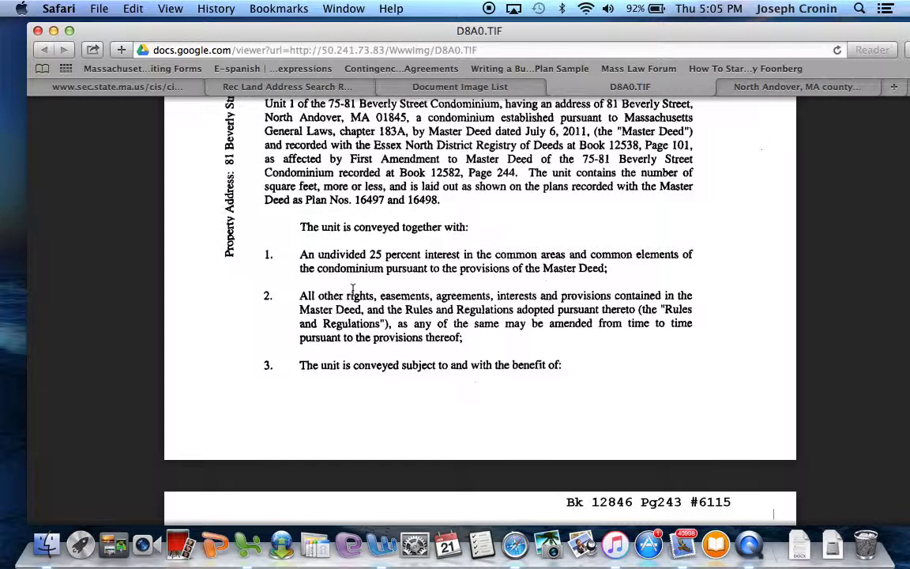
pyautogui.scroll(2, 353, 290)
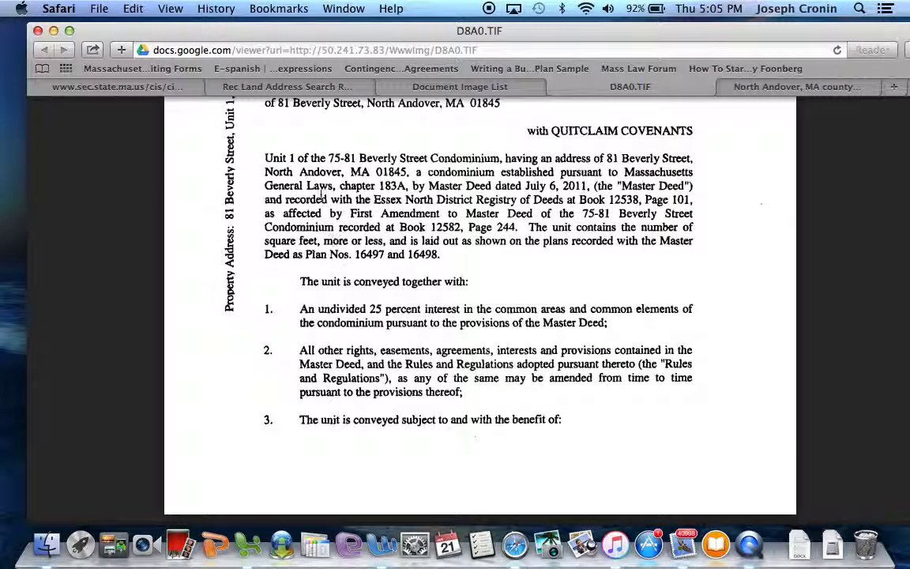
pyautogui.scroll(-14, 322, 198)
pyautogui.scroll(-9, 323, 196)
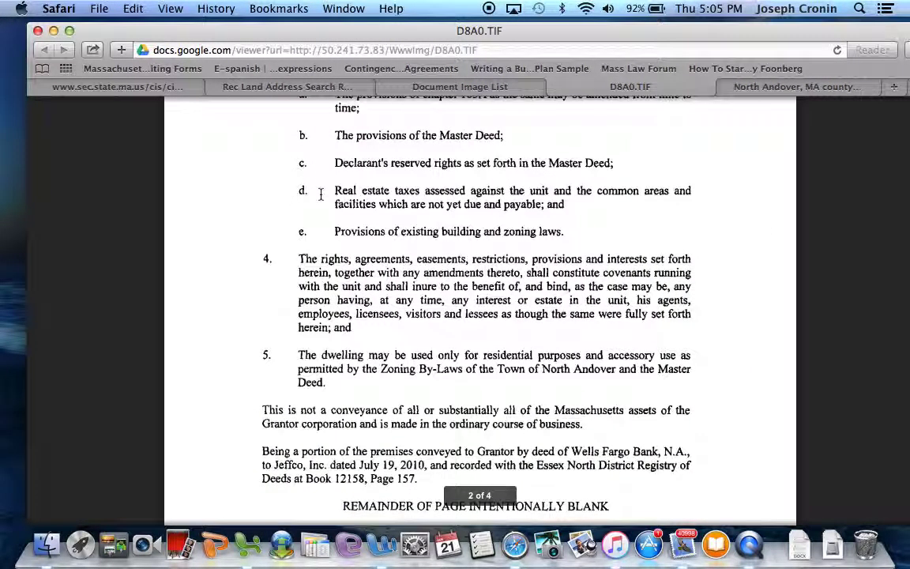
pyautogui.scroll(-2, 314, 229)
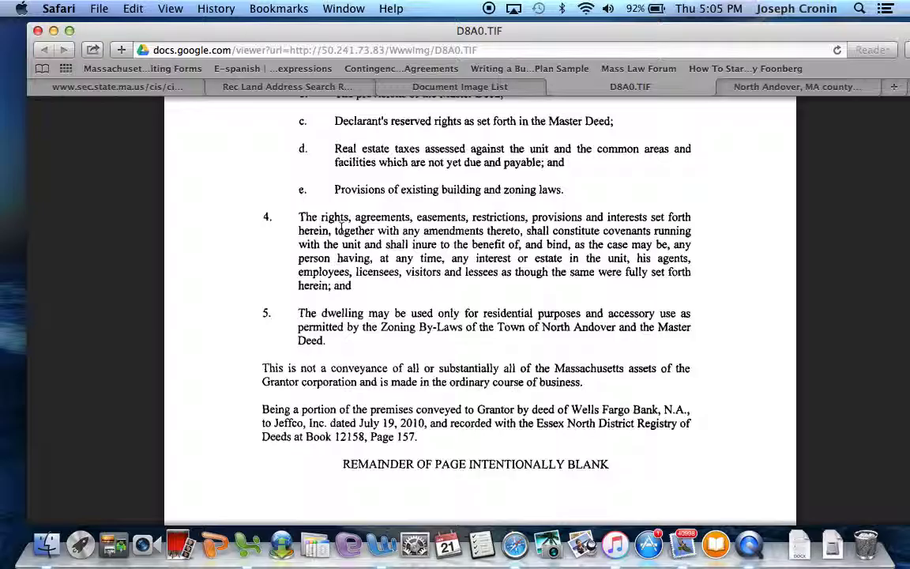
pyautogui.scroll(-1, 341, 228)
pyautogui.scroll(3, 341, 228)
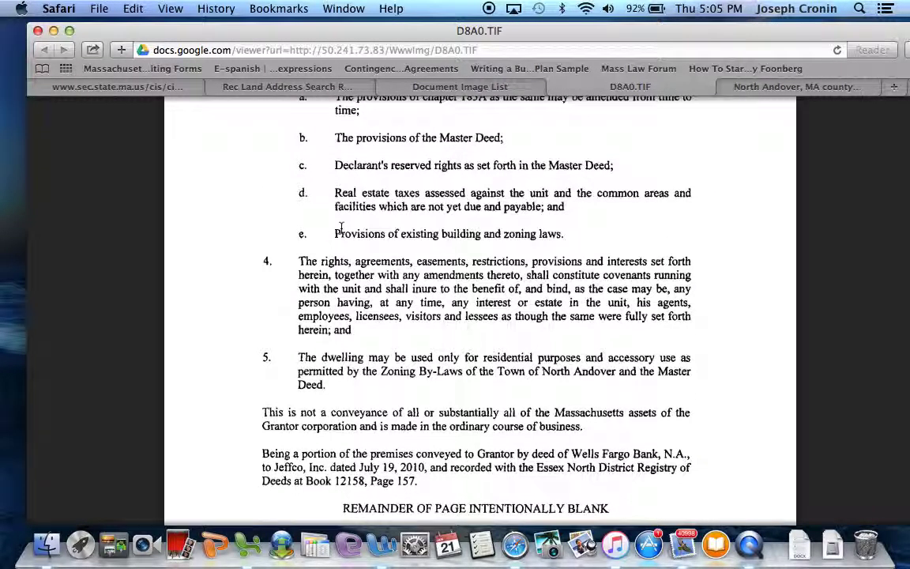
pyautogui.scroll(-1, 341, 227)
pyautogui.scroll(-1, 341, 228)
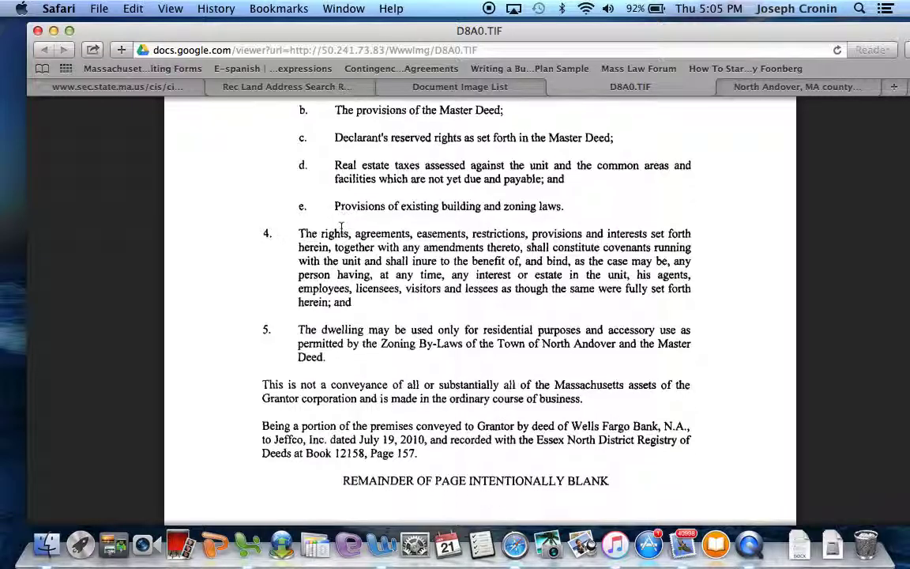
pyautogui.scroll(-1, 341, 227)
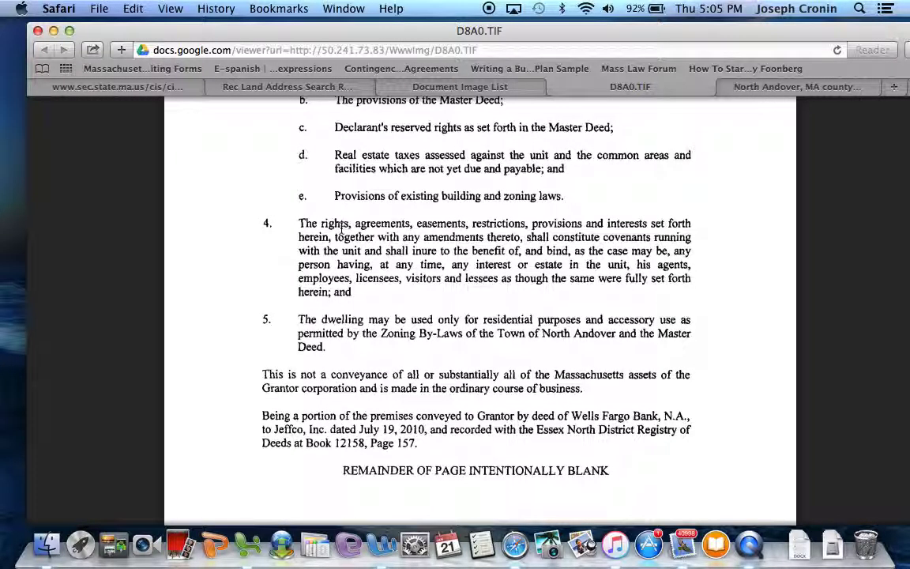
pyautogui.scroll(-2, 346, 225)
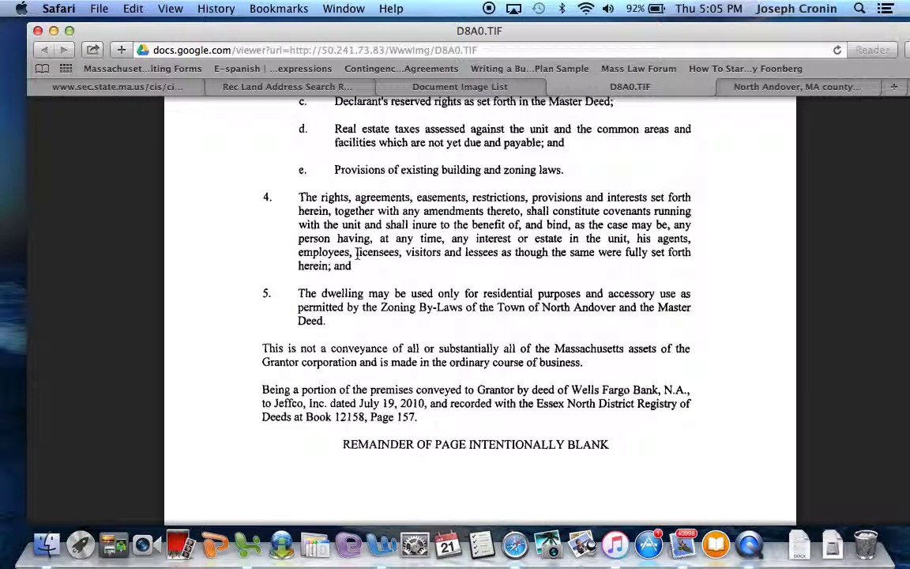
pyautogui.scroll(-1, 358, 245)
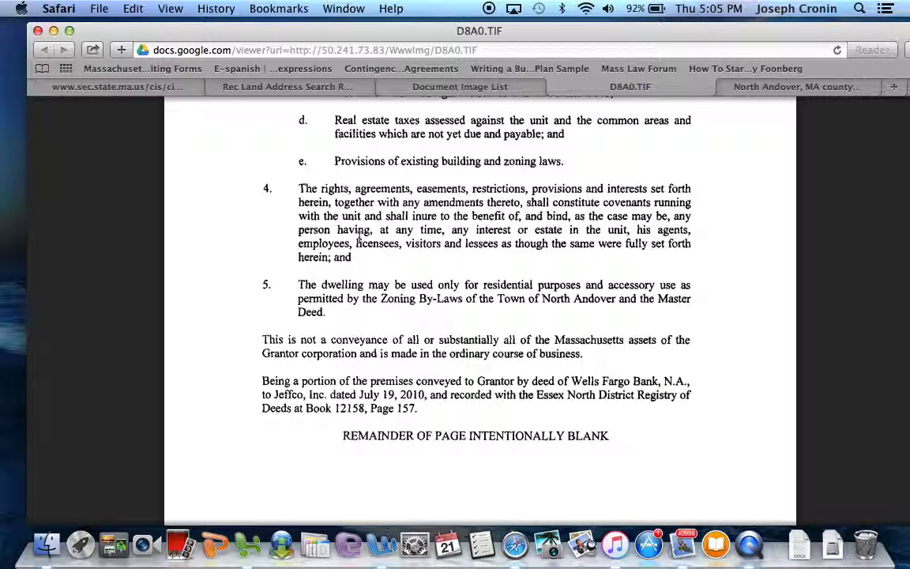
pyautogui.scroll(4, 359, 235)
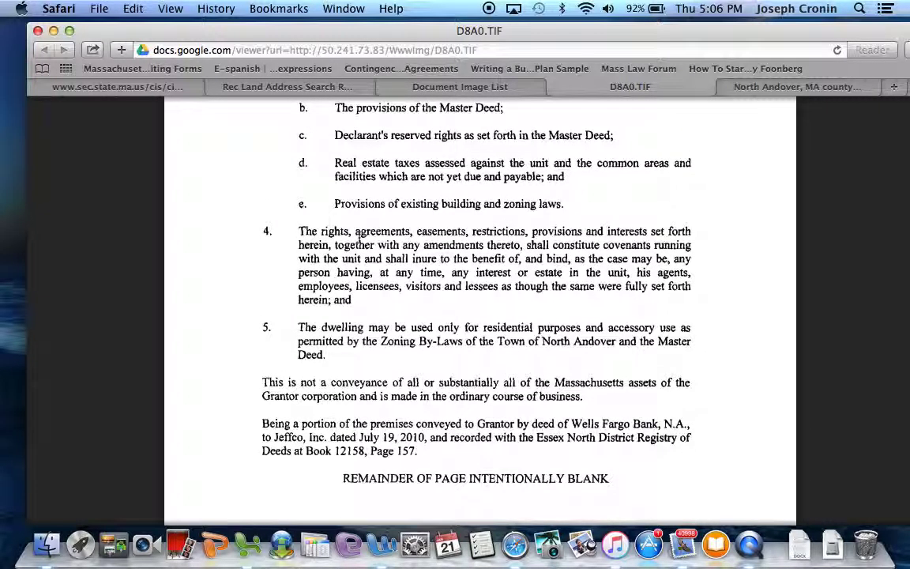
pyautogui.scroll(-14, 358, 235)
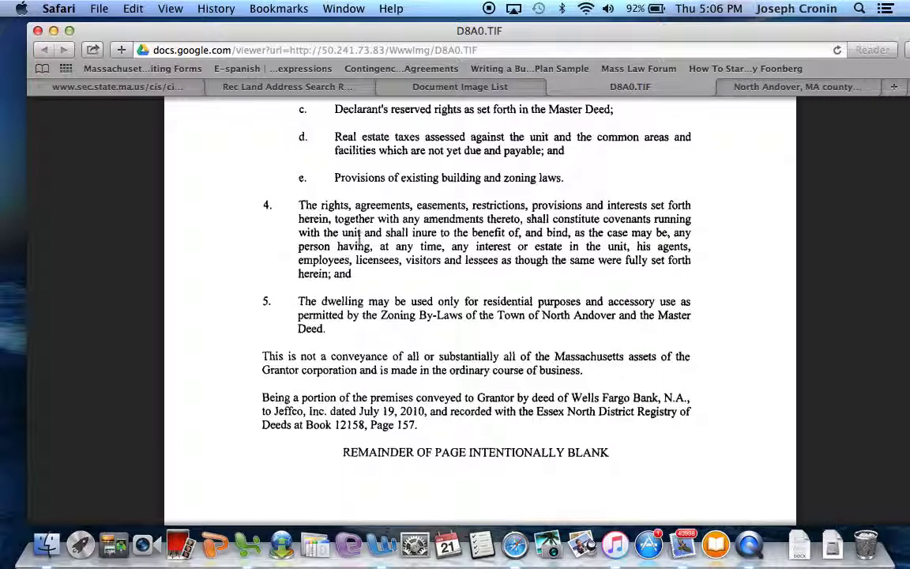
pyautogui.scroll(-20, 358, 236)
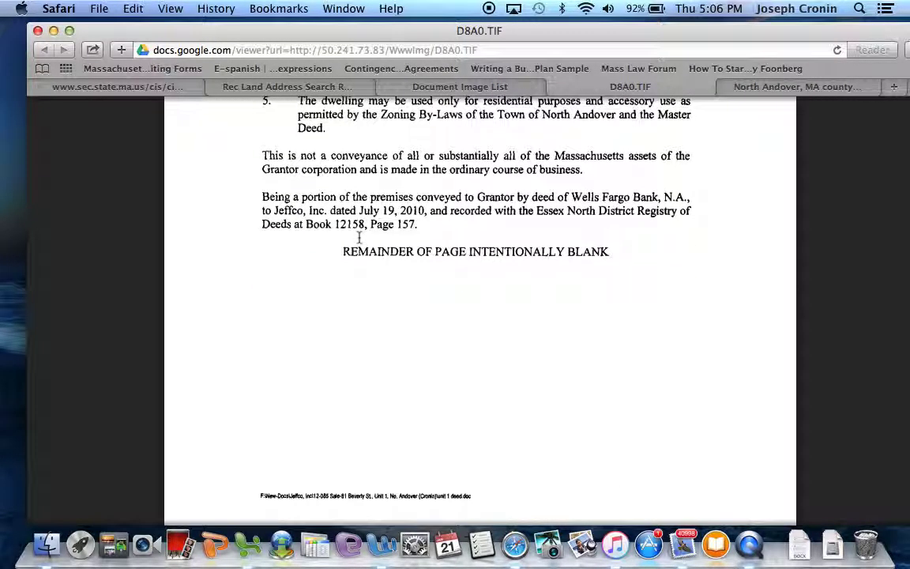
# - Scroll through page 3's signatures and 6 March 2012 notary seal, then back up the deed
pyautogui.scroll(-7, 359, 237)
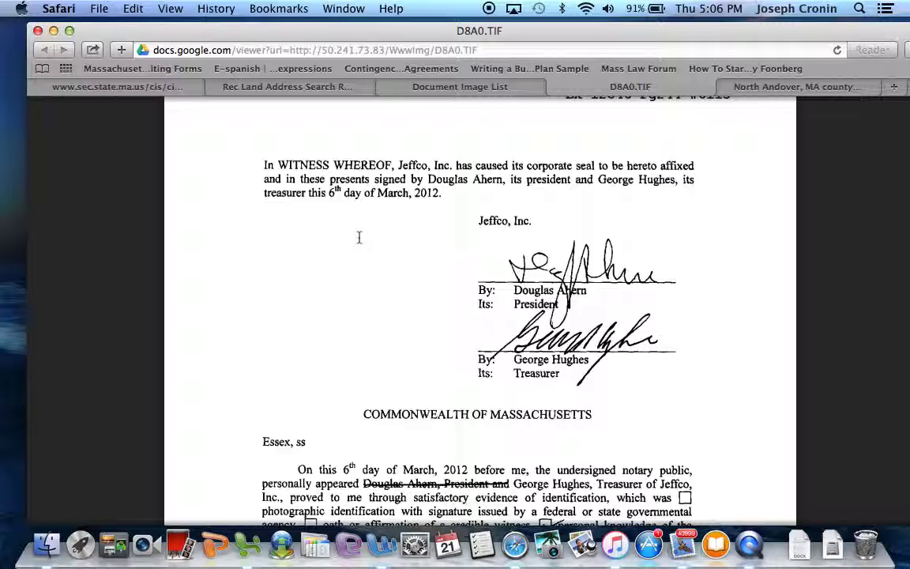
pyautogui.scroll(-2, 359, 237)
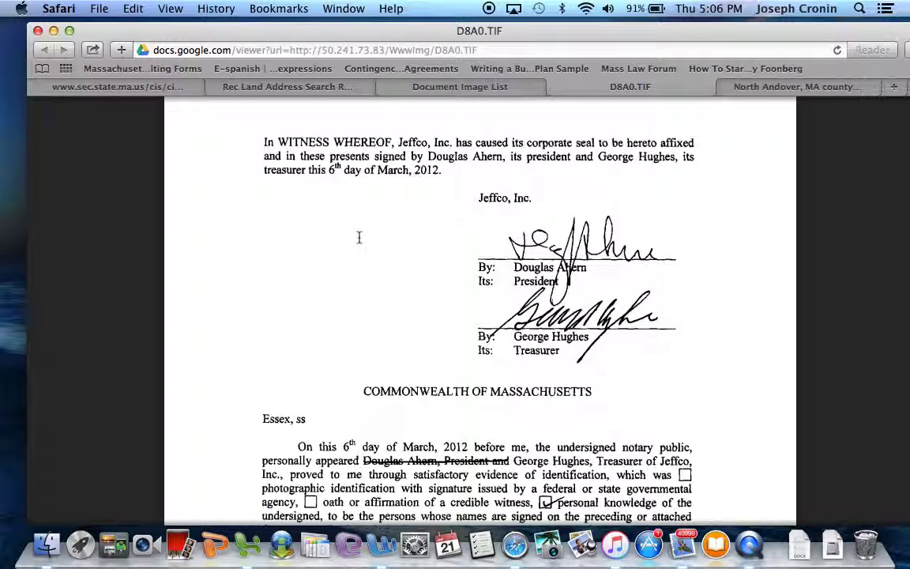
pyautogui.scroll(-4, 358, 237)
pyautogui.scroll(5, 358, 237)
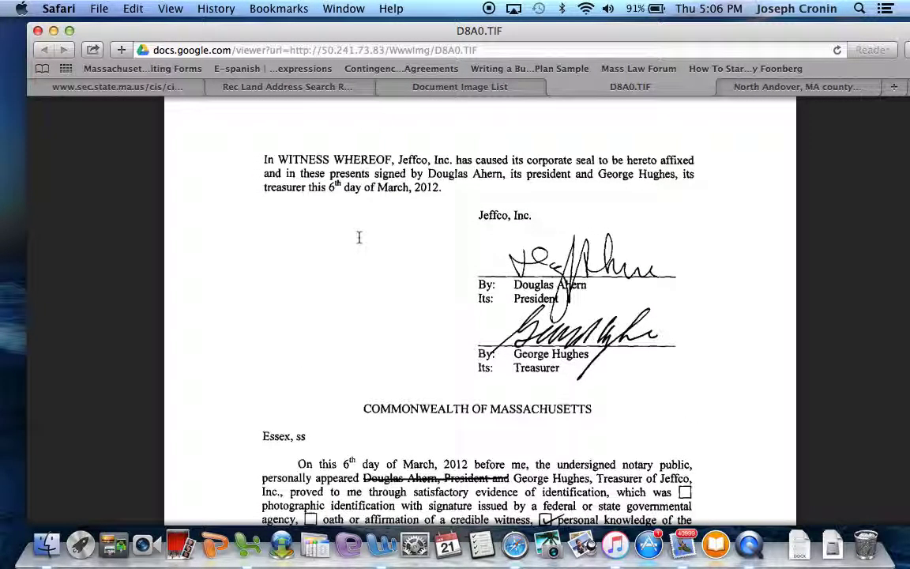
pyautogui.scroll(-3, 499, 229)
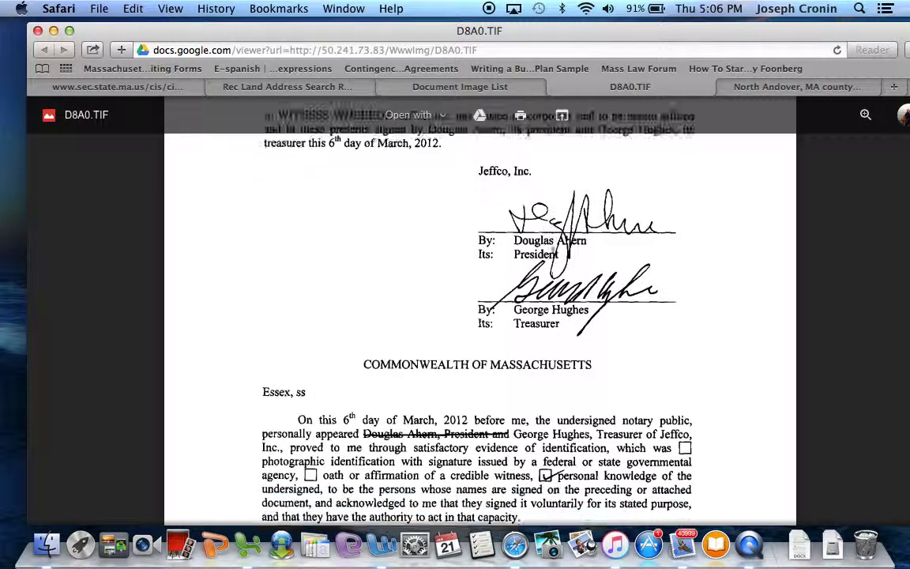
pyautogui.scroll(-3, 568, 254)
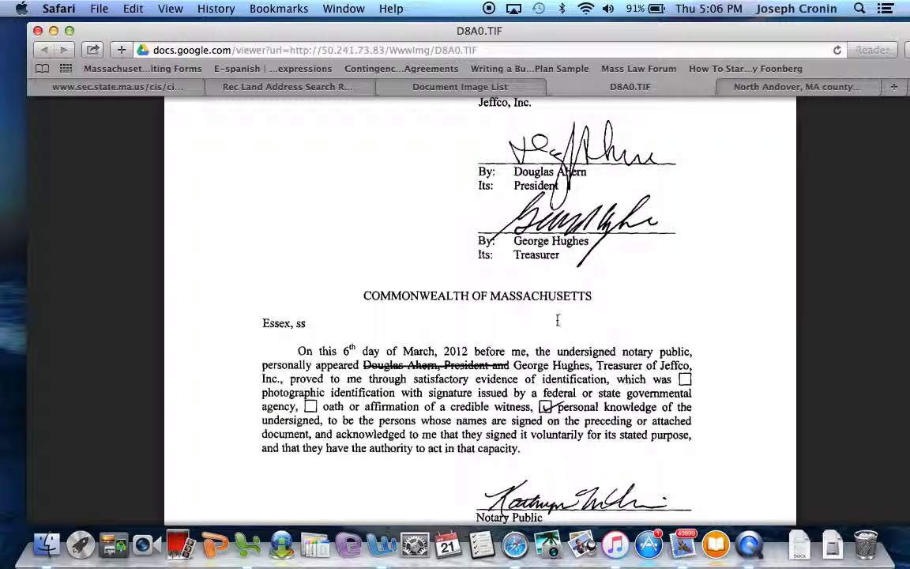
pyautogui.scroll(-8, 558, 319)
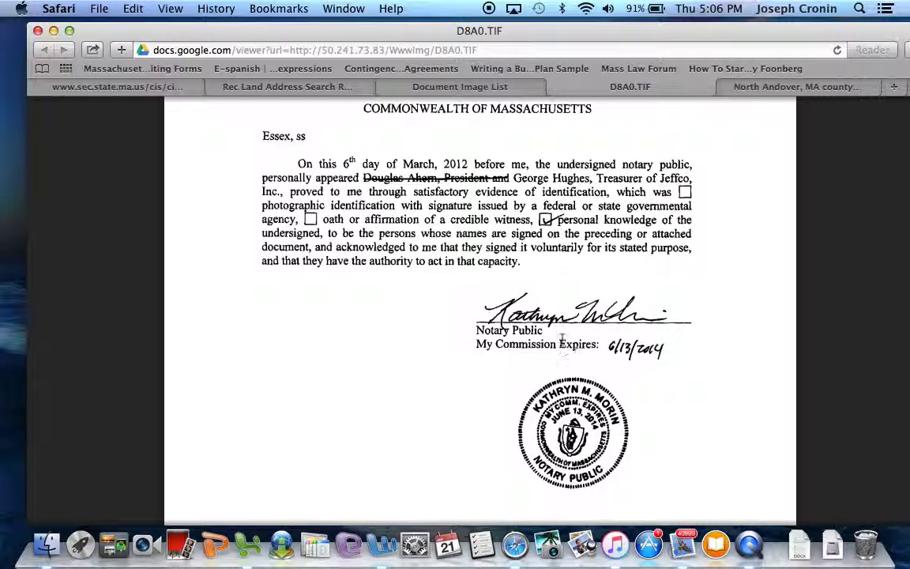
pyautogui.scroll(-1, 558, 336)
pyautogui.scroll(-1, 559, 336)
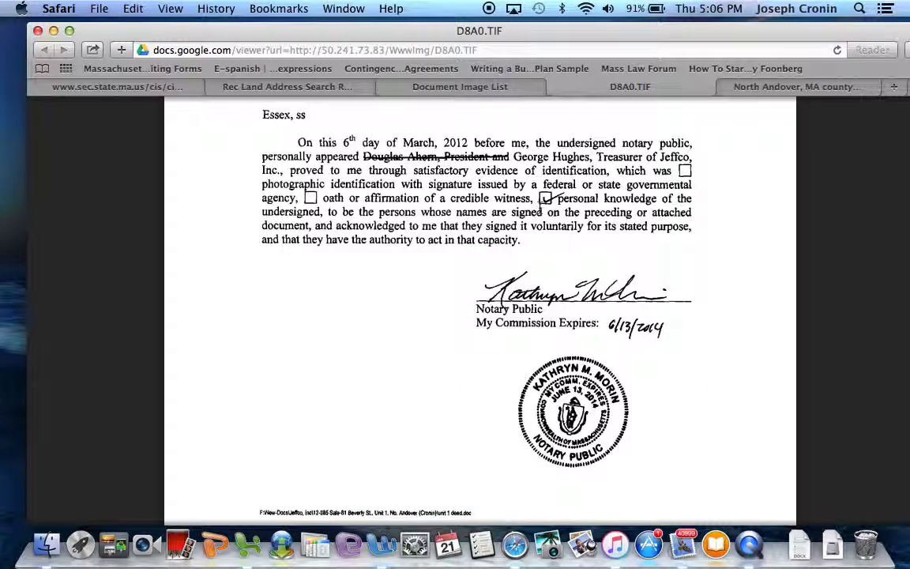
pyautogui.scroll(-1, 474, 163)
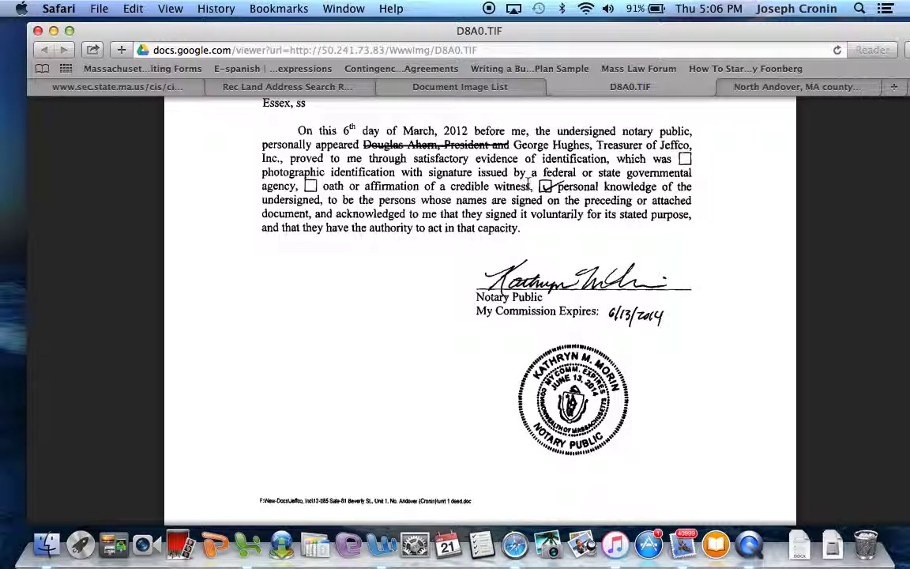
pyautogui.scroll(-4, 467, 134)
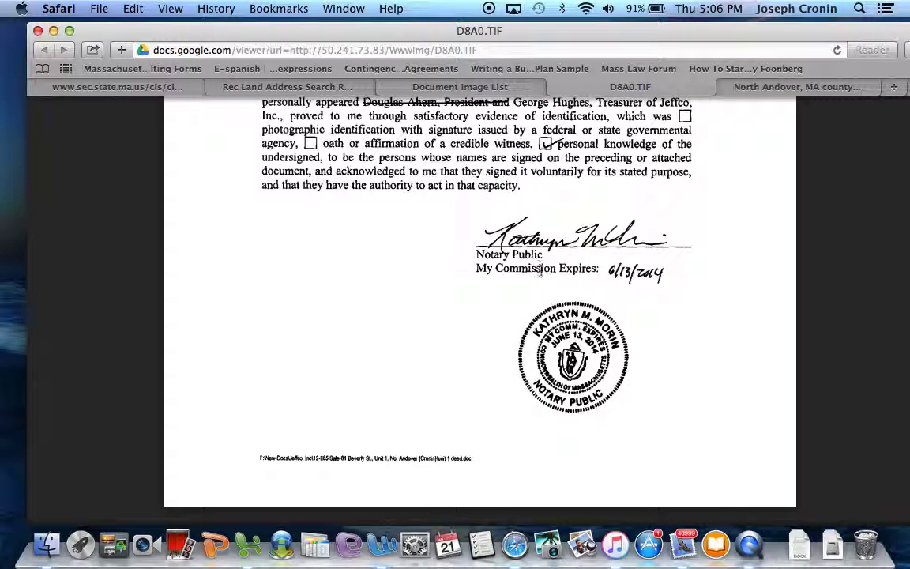
pyautogui.scroll(-3, 540, 270)
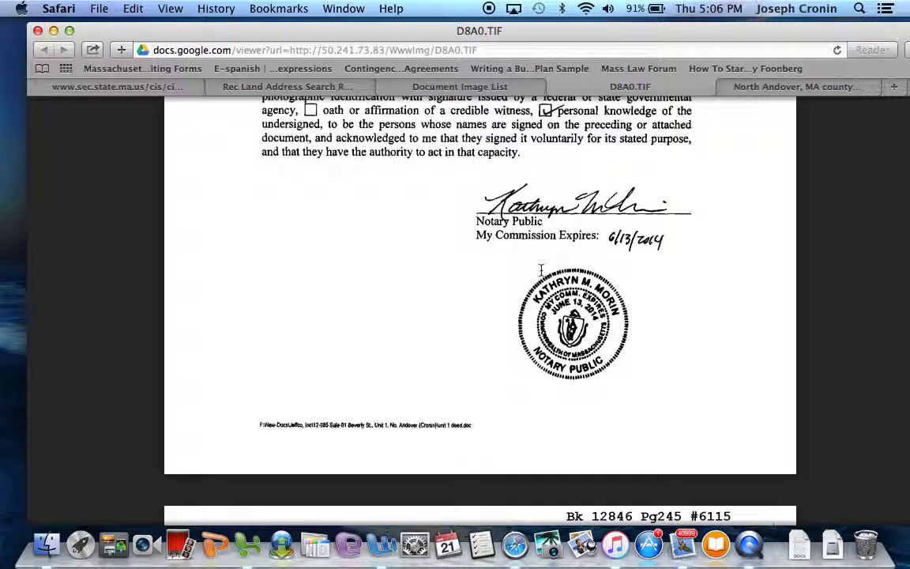
pyautogui.scroll(5, 541, 270)
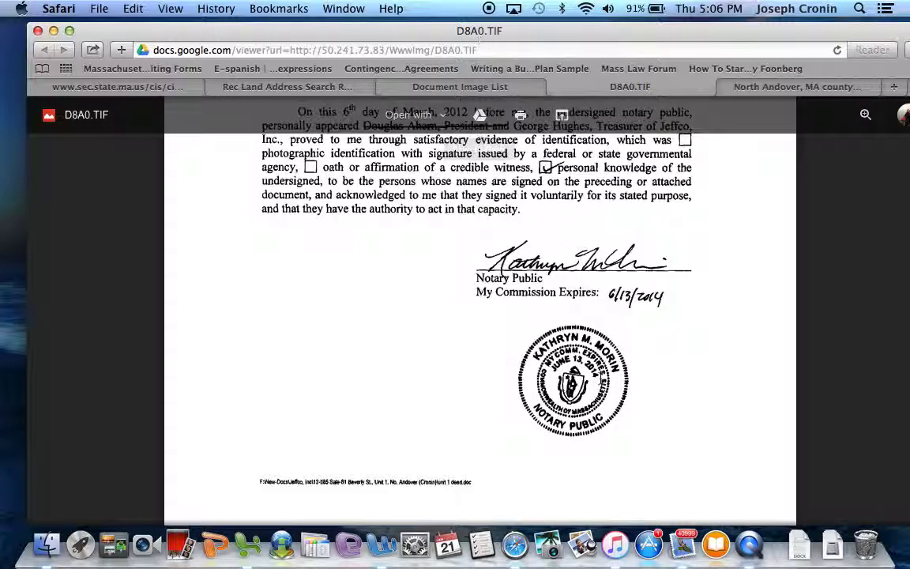
pyautogui.scroll(15, 601, 378)
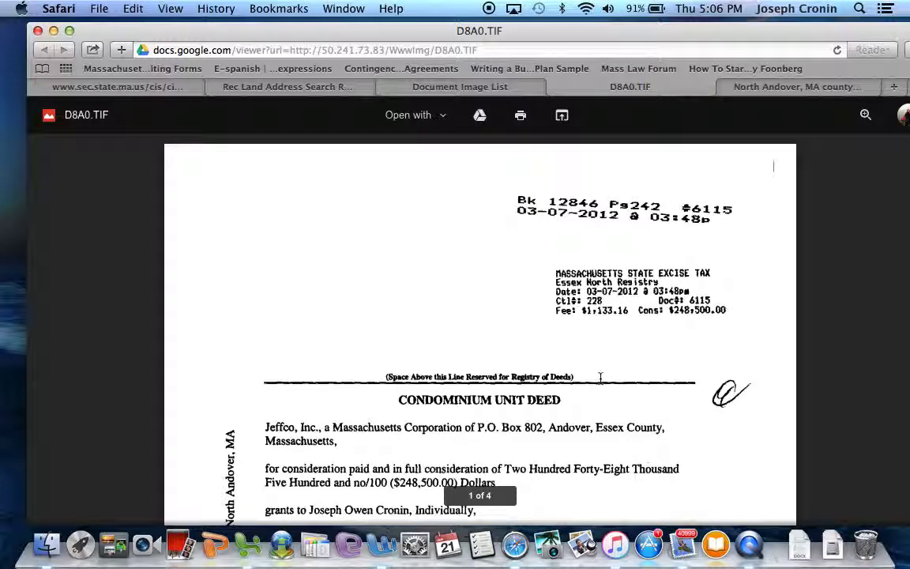